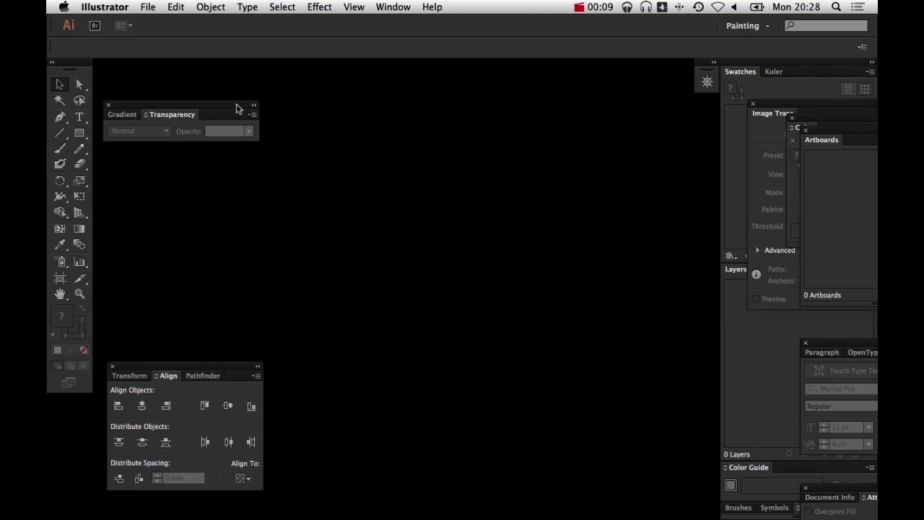
# - Close the Gradient/Transparency panel and collapse the Swatches and Layers dock to icons
pyautogui.moveTo(237, 108); pyautogui.dragTo(689, 180)
pyautogui.click(545, 177)
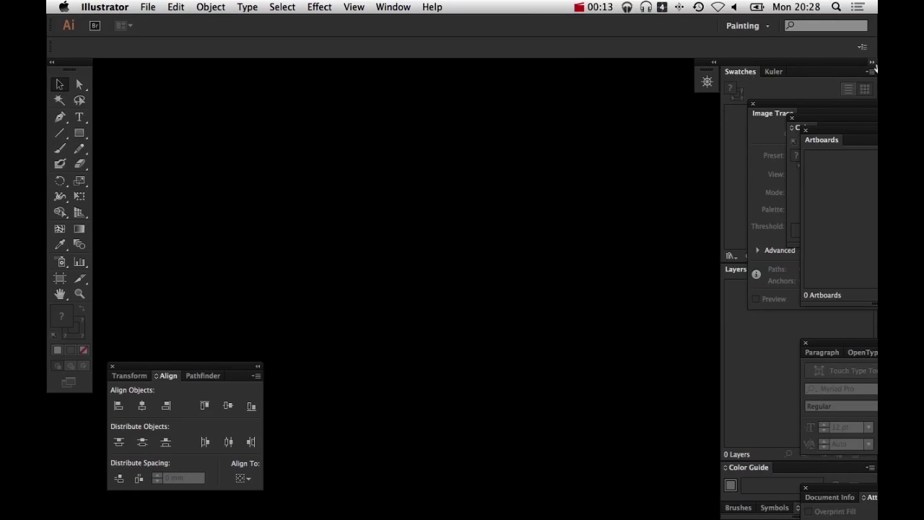
pyautogui.click(872, 63)
# - Close the Image Trace, Color, Artboards, Paragraph/Character and Document Info panels
pyautogui.click(752, 104)
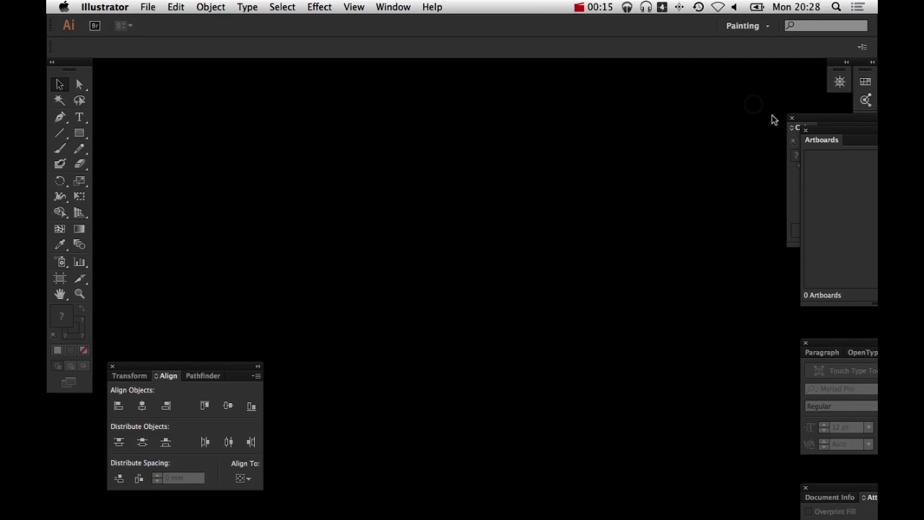
pyautogui.click(791, 117)
pyautogui.click(806, 129)
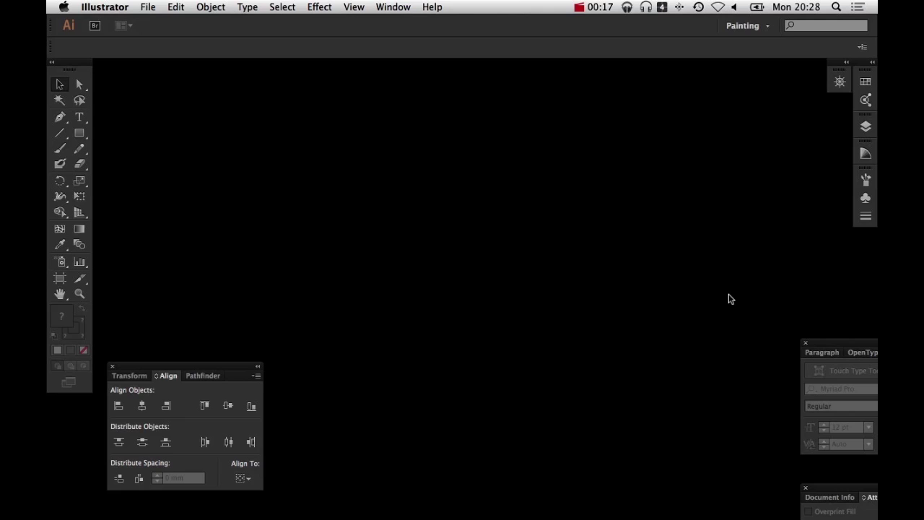
pyautogui.moveTo(835, 341); pyautogui.dragTo(726, 249)
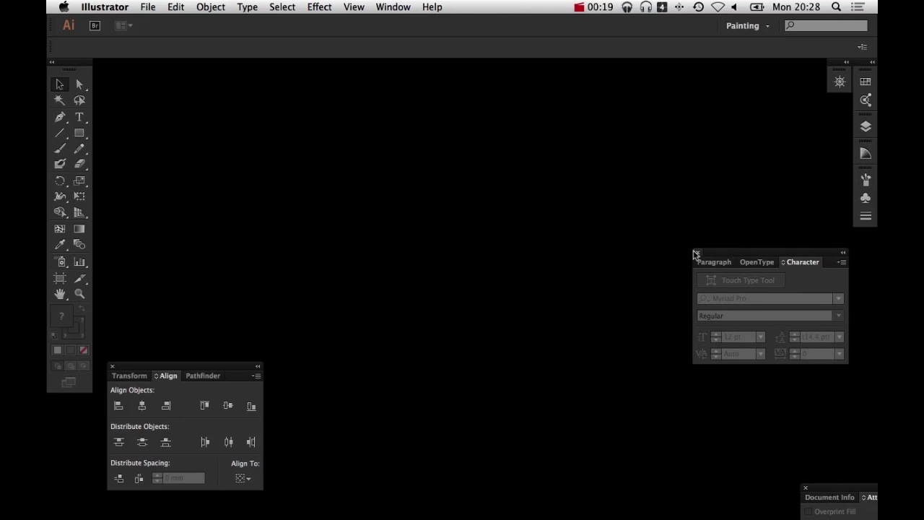
pyautogui.click(698, 251)
pyautogui.moveTo(836, 483); pyautogui.dragTo(719, 235)
pyautogui.click(719, 235)
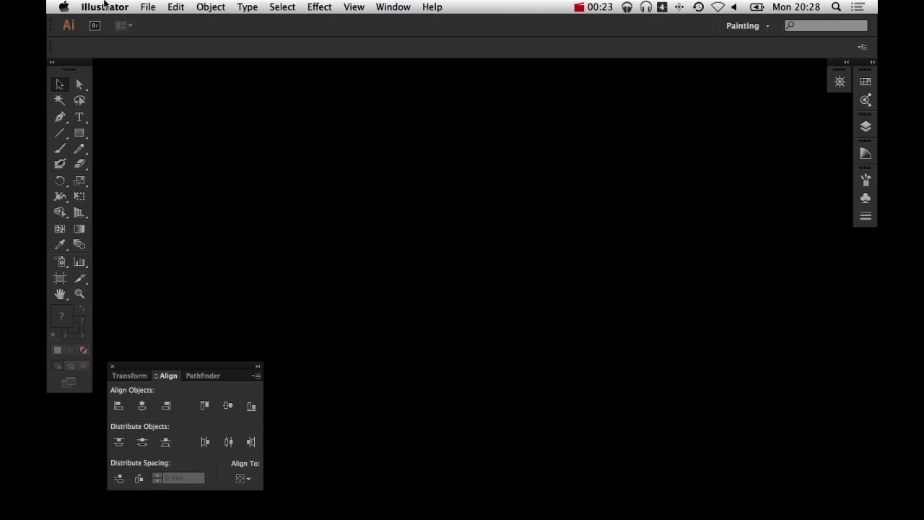
# - Create a new A3 document in CMYK colour mode
pyautogui.click(107, 7)
pyautogui.click(155, 21)
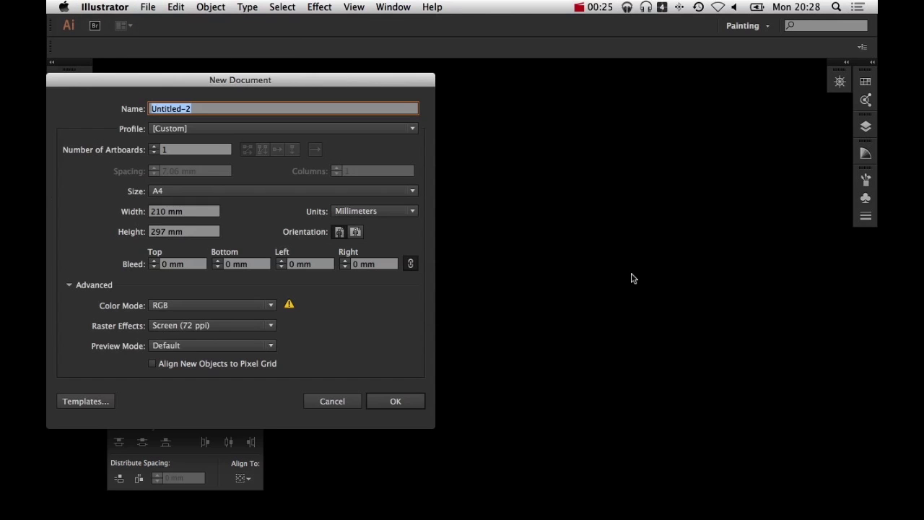
pyautogui.moveTo(302, 86); pyautogui.dragTo(544, 108)
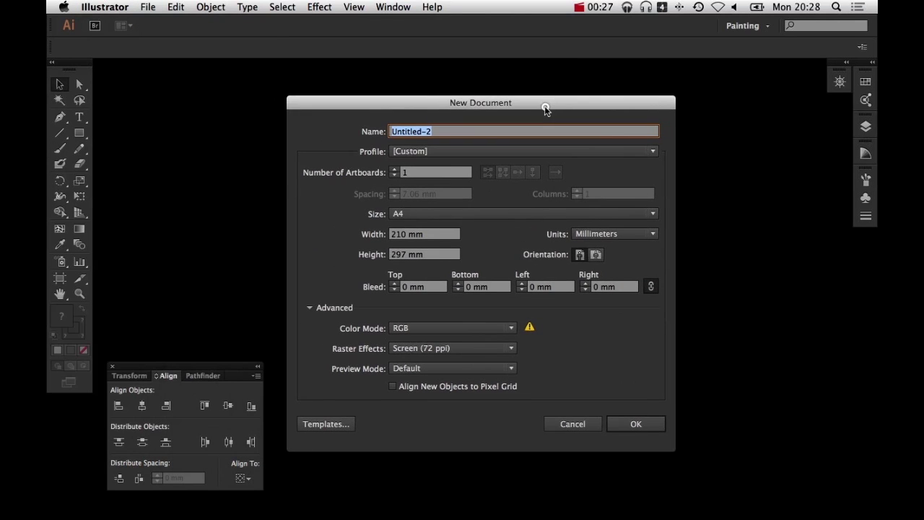
pyautogui.click(465, 214)
pyautogui.click(469, 302)
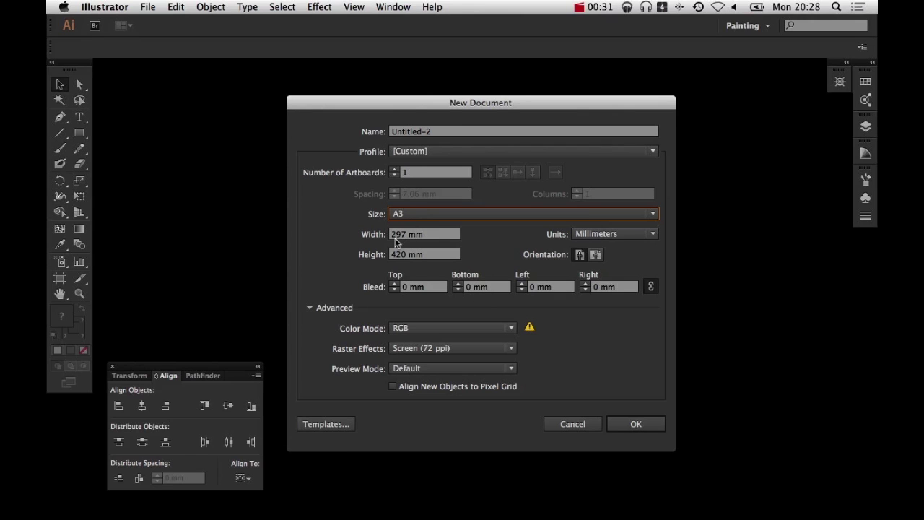
pyautogui.click(451, 328)
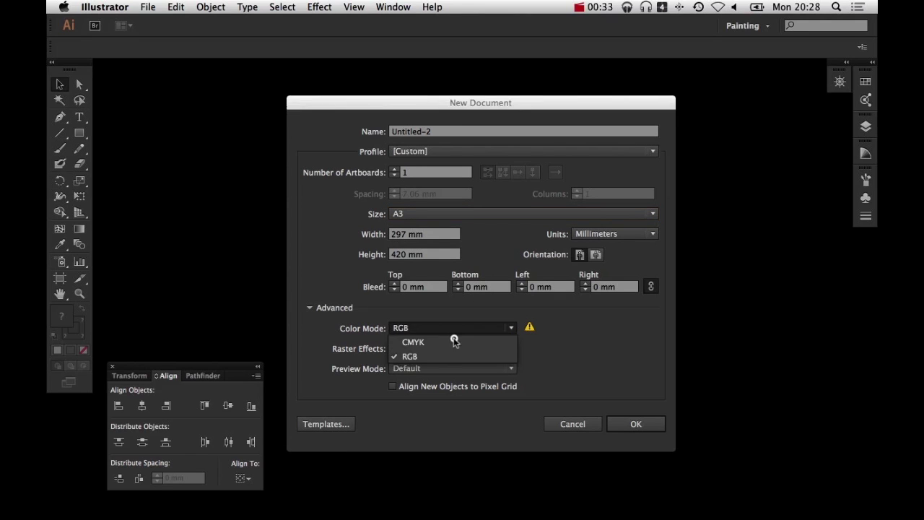
pyautogui.click(453, 338)
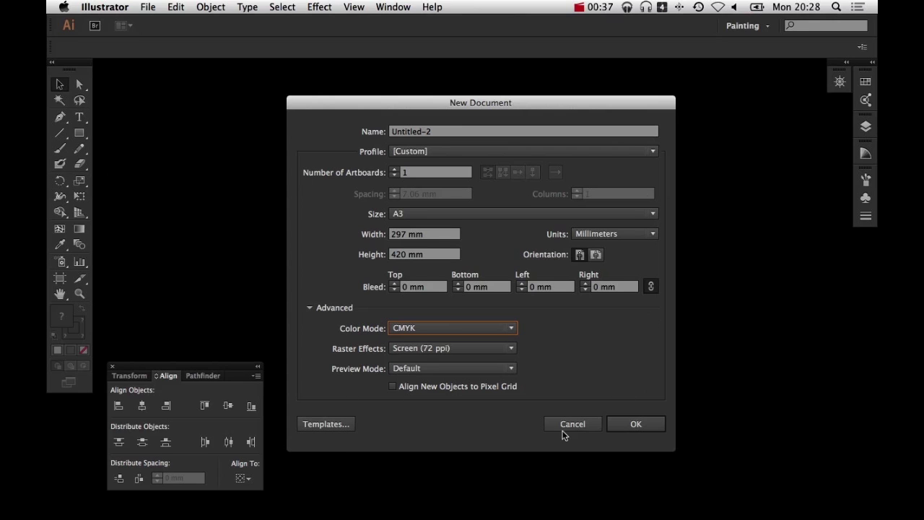
pyautogui.click(631, 427)
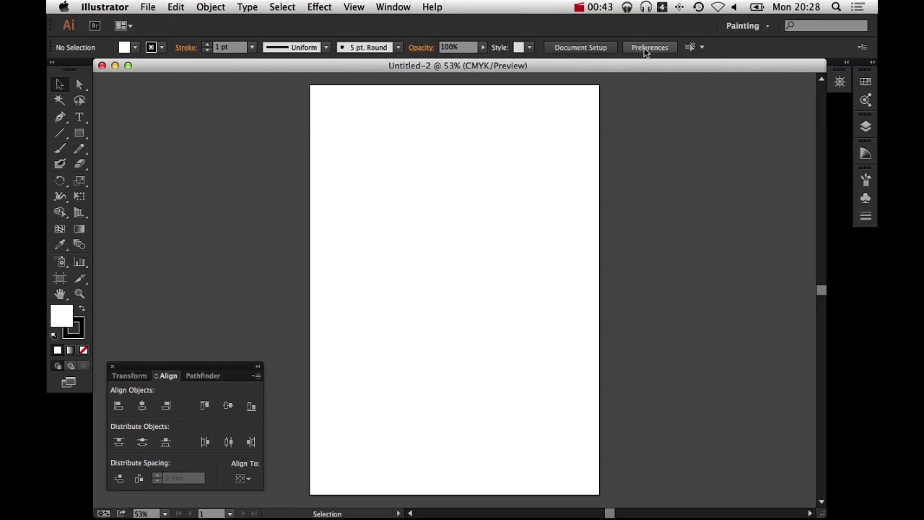
# - Switch the artboard to landscape orientation with the Artboard tool
pyautogui.click(60, 278)
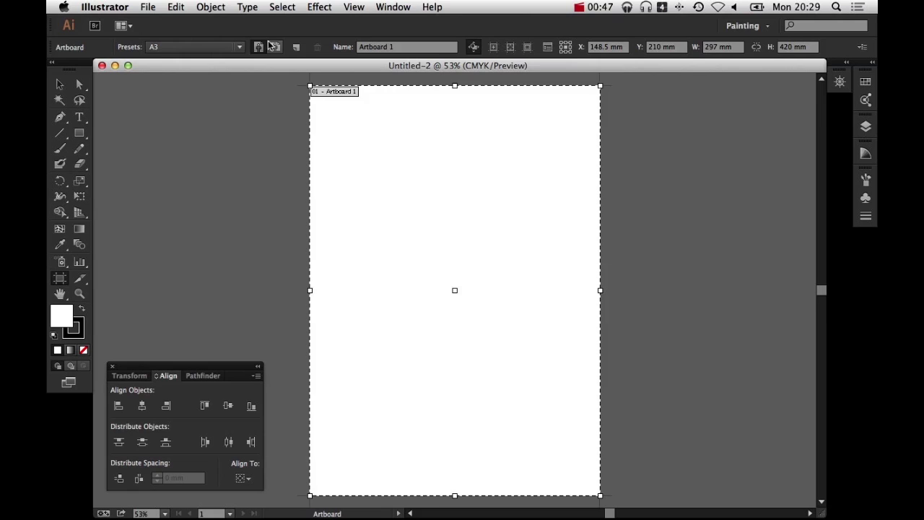
pyautogui.click(274, 47)
pyautogui.click(60, 83)
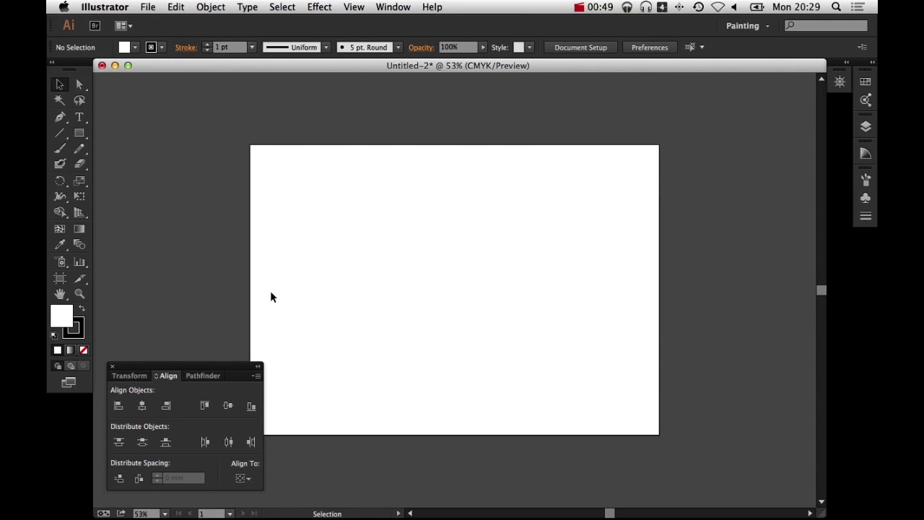
pyautogui.click(80, 133)
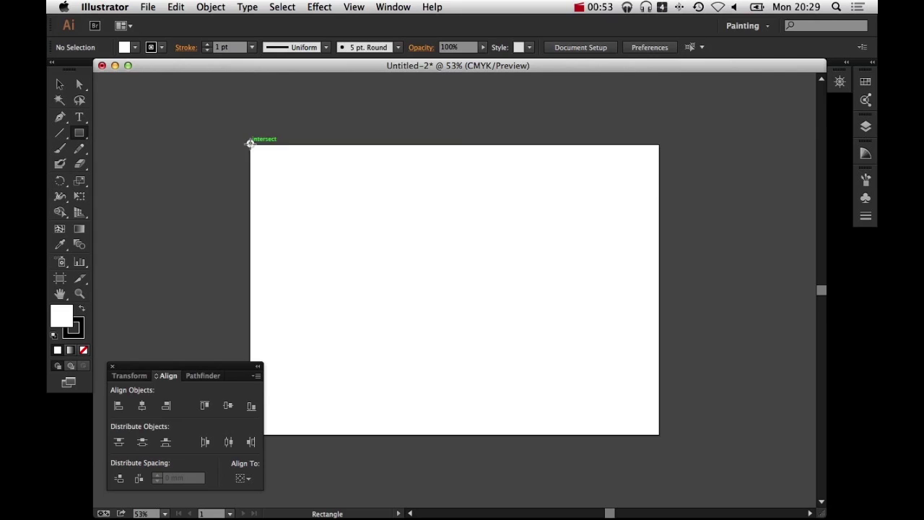
# - Draw a page-sized rectangle and set its fill to None
pyautogui.moveTo(250, 143); pyautogui.dragTo(659, 433)
pyautogui.click(84, 350)
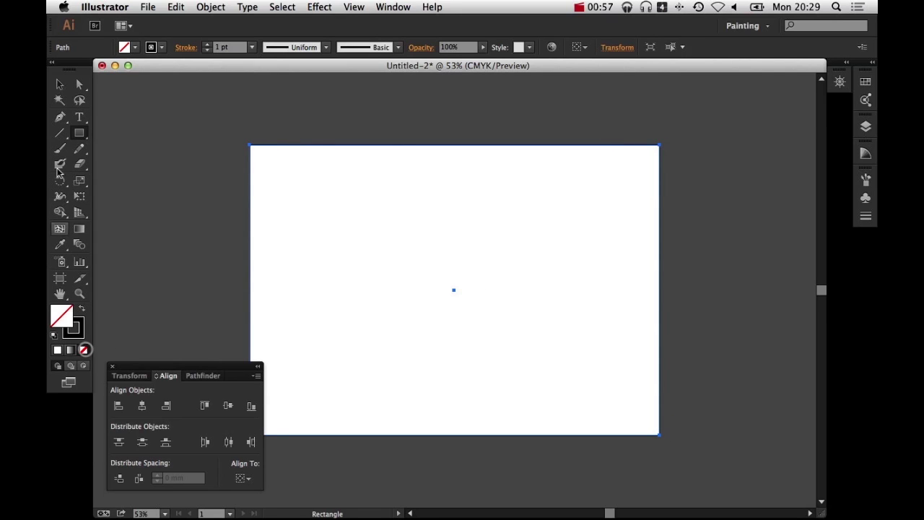
pyautogui.click(59, 84)
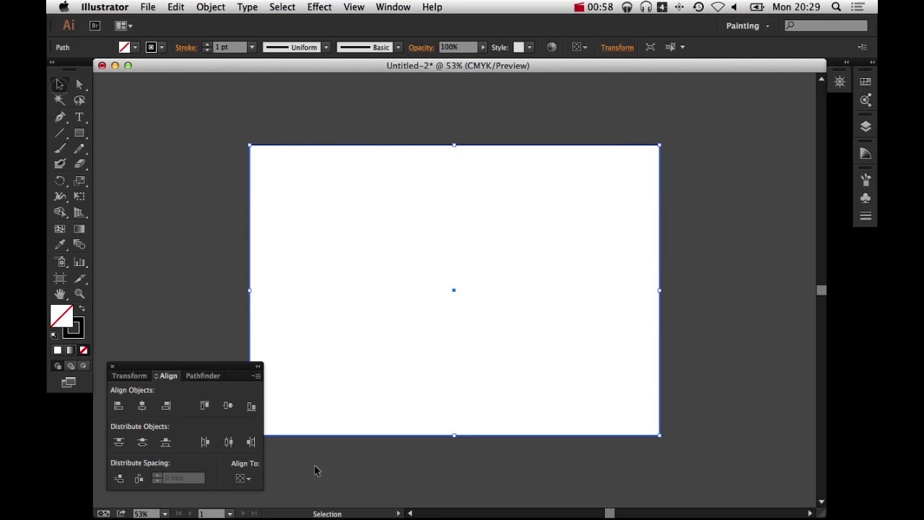
# - Offset the path by -15 mm and delete the outer page-sized rectangle
pyautogui.click(175, 7)
pyautogui.moveTo(255, 252)
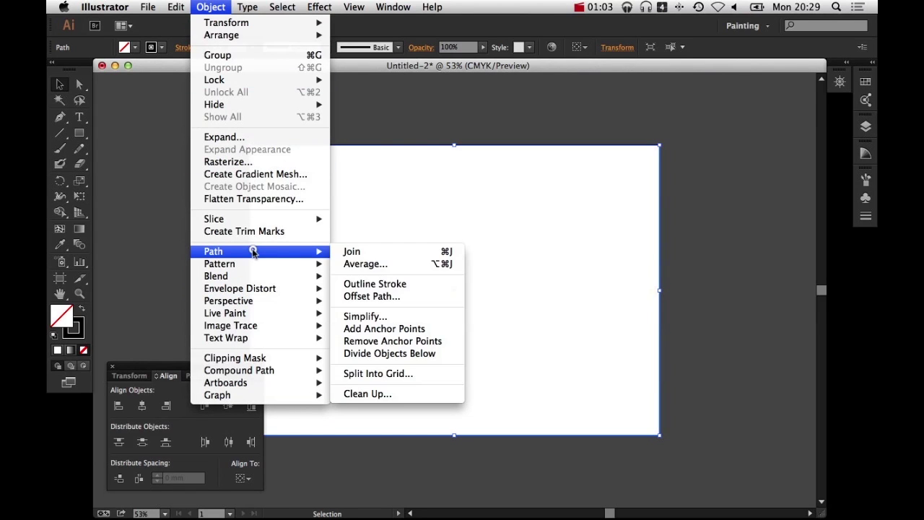
pyautogui.click(417, 298)
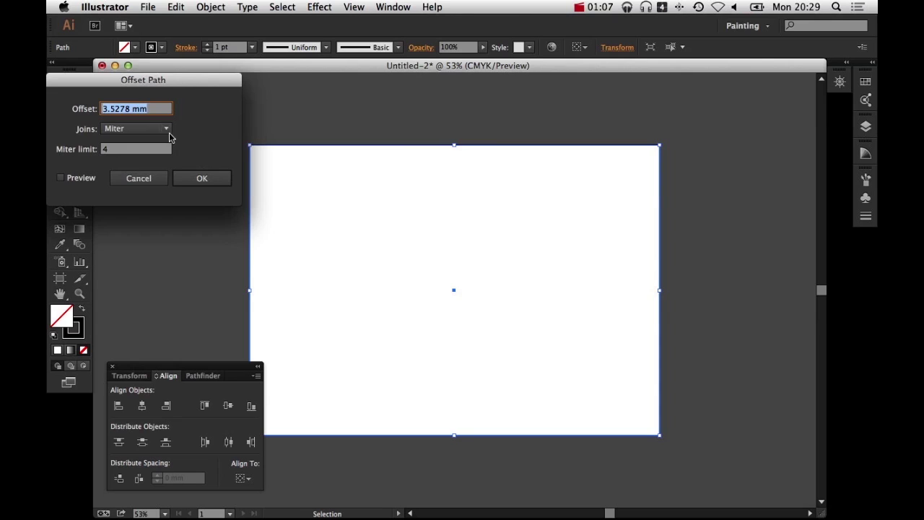
pyautogui.moveTo(173, 83); pyautogui.dragTo(592, 230)
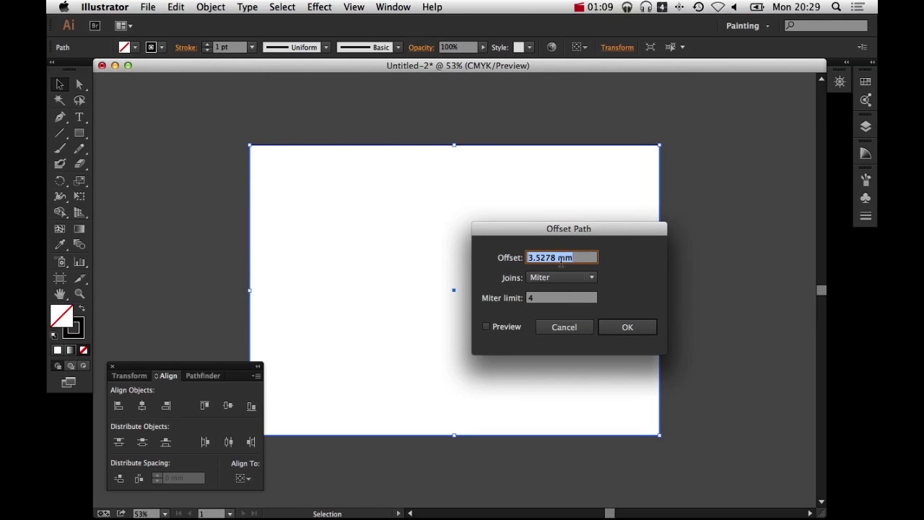
pyautogui.write('-')
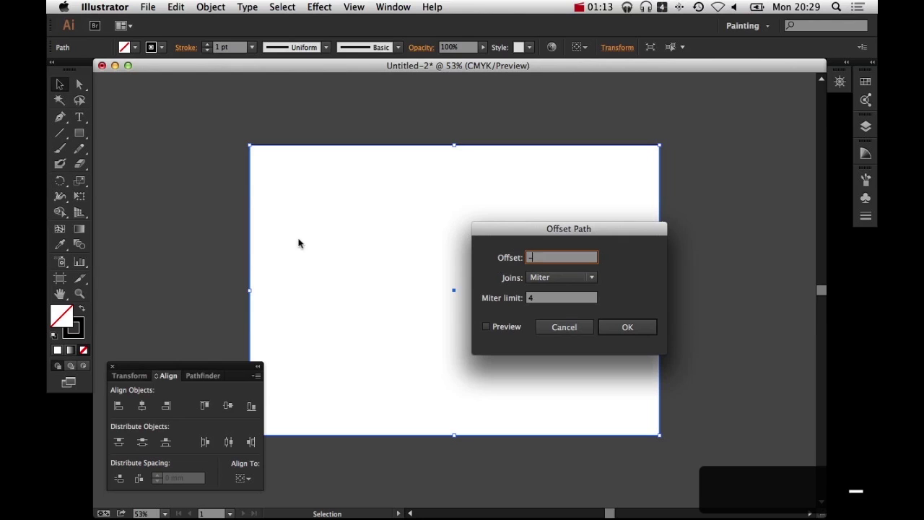
pyautogui.write('15')
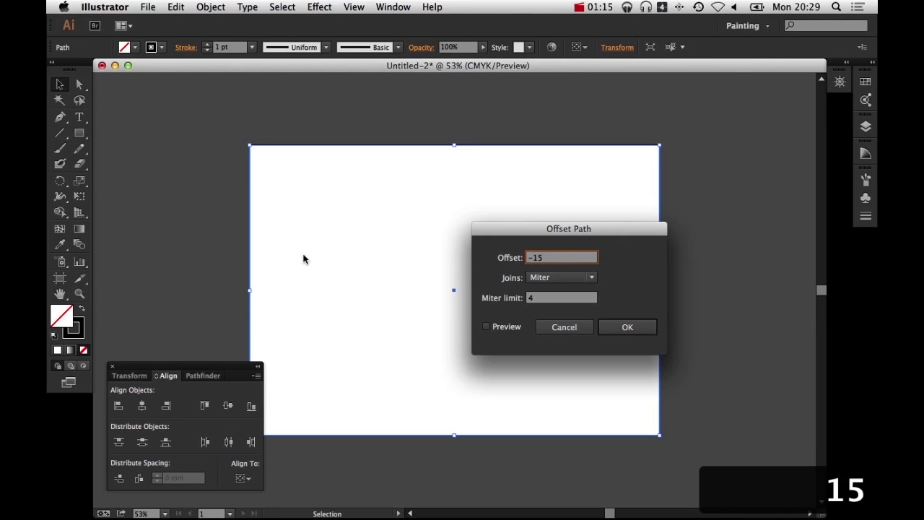
pyautogui.write('mm')
pyautogui.press('Return')
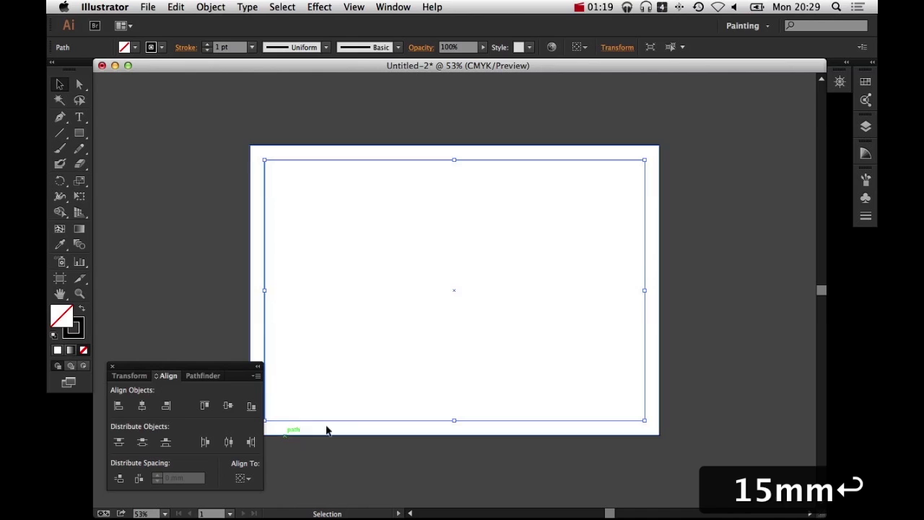
pyautogui.click(658, 427)
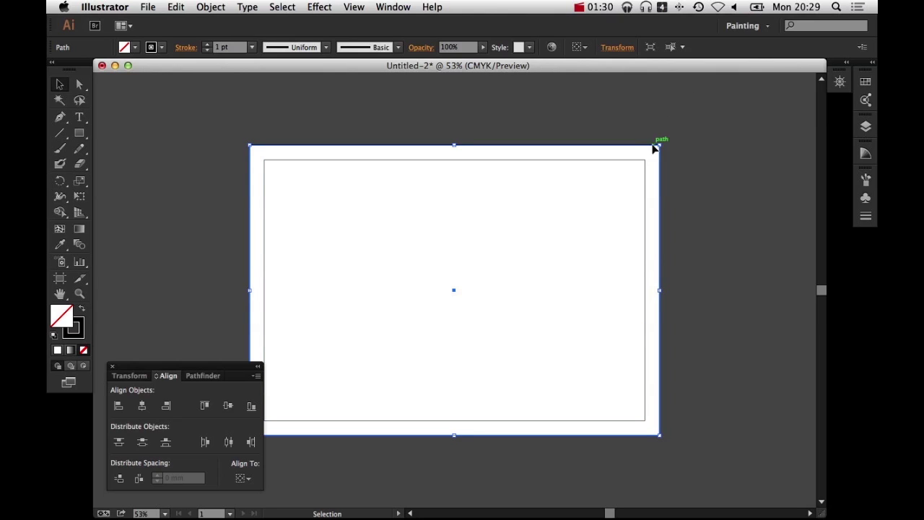
pyautogui.press('BackSpace')
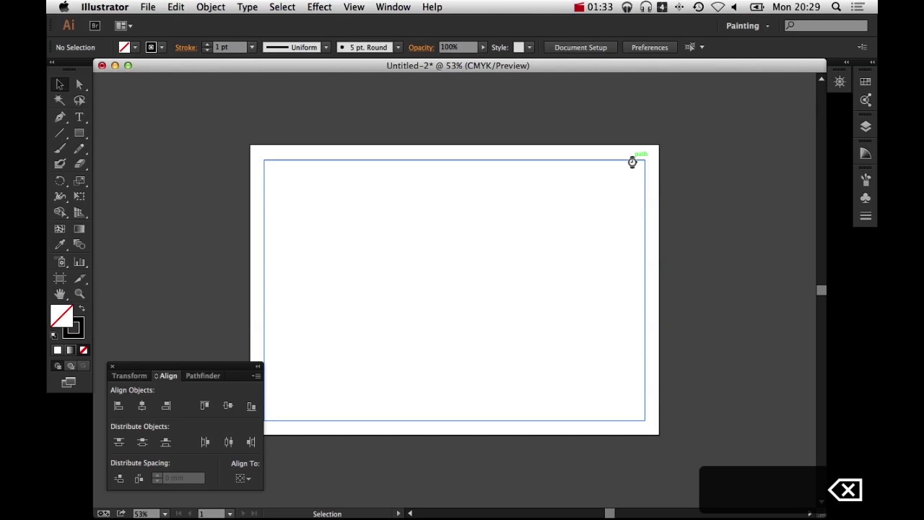
# - Convert the 15 mm inset margin rectangle into a guide with ⌘5
pyautogui.click(432, 159)
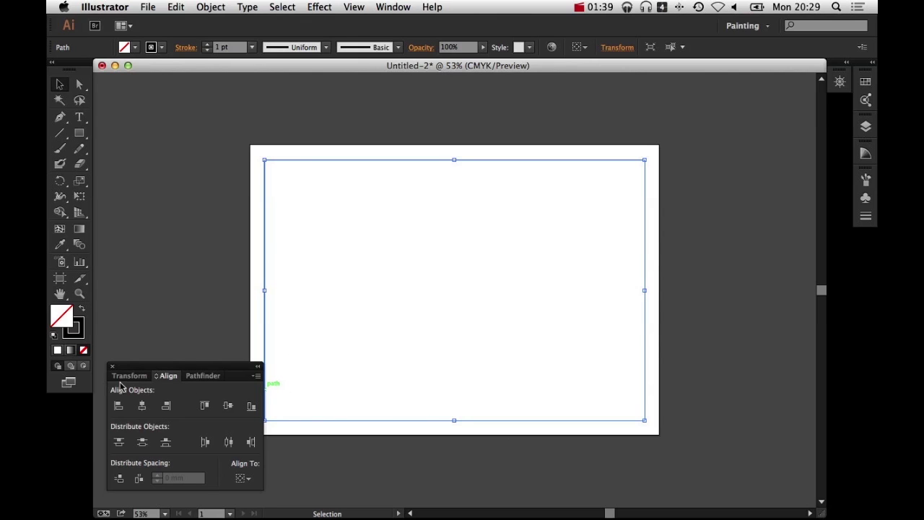
pyautogui.moveTo(125, 369); pyautogui.dragTo(114, 383)
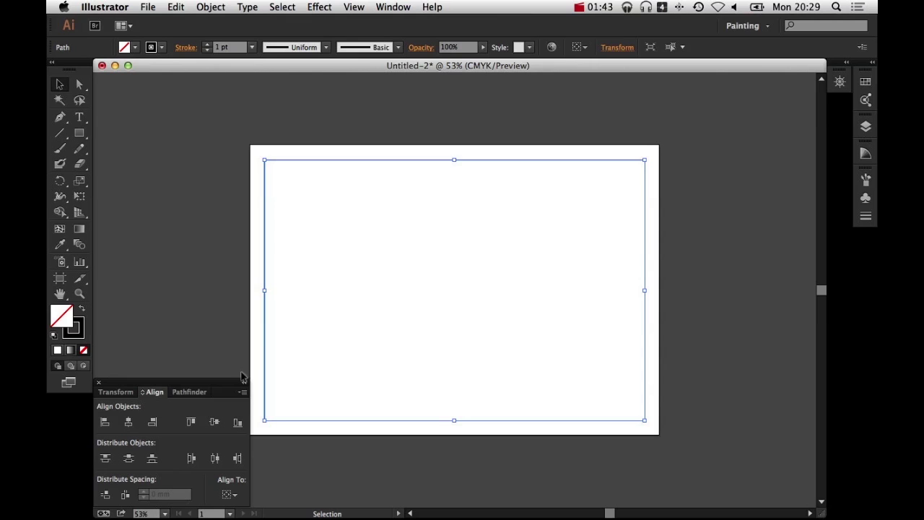
pyautogui.click(305, 289)
pyautogui.click(265, 285)
pyautogui.press('super+5')
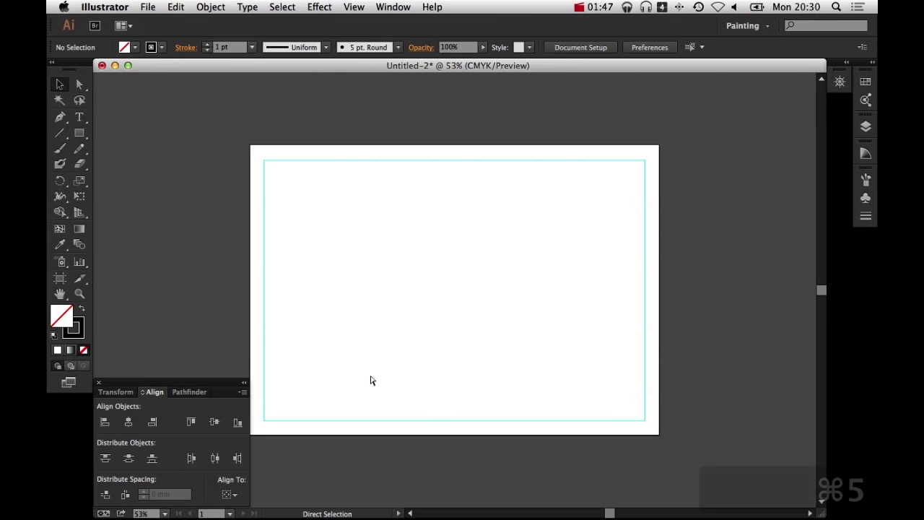
pyautogui.click(325, 225)
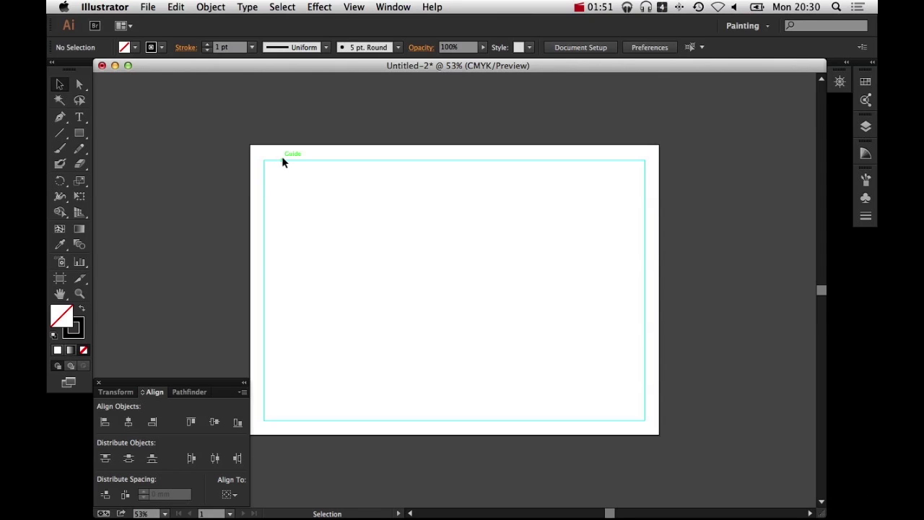
pyautogui.press('m')
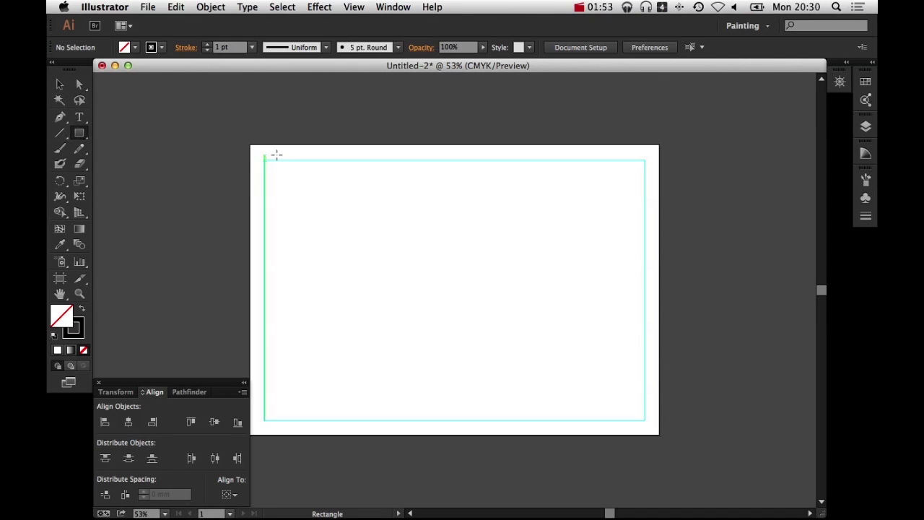
# - Draw a tall thin rectangle spanning the margin height along the left margin
pyautogui.moveTo(265, 161); pyautogui.dragTo(272, 420)
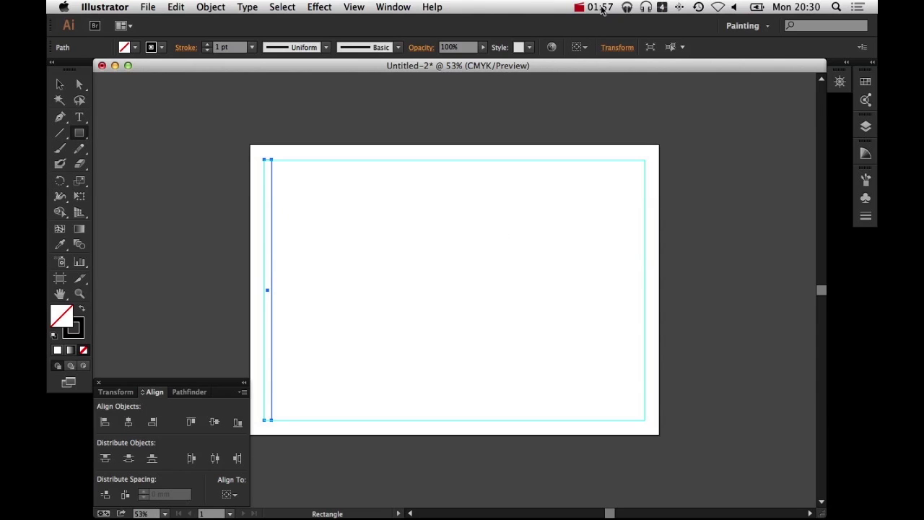
pyautogui.click(60, 84)
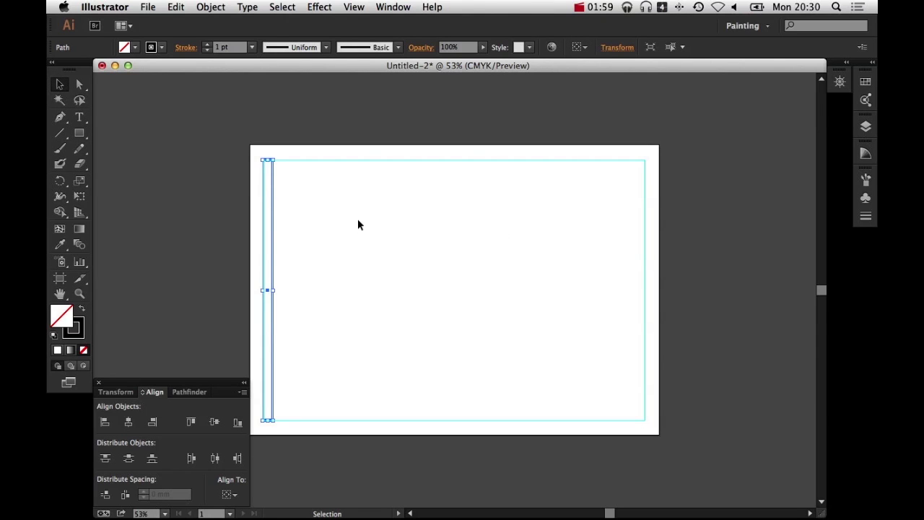
pyautogui.press('a')
pyautogui.click(287, 212)
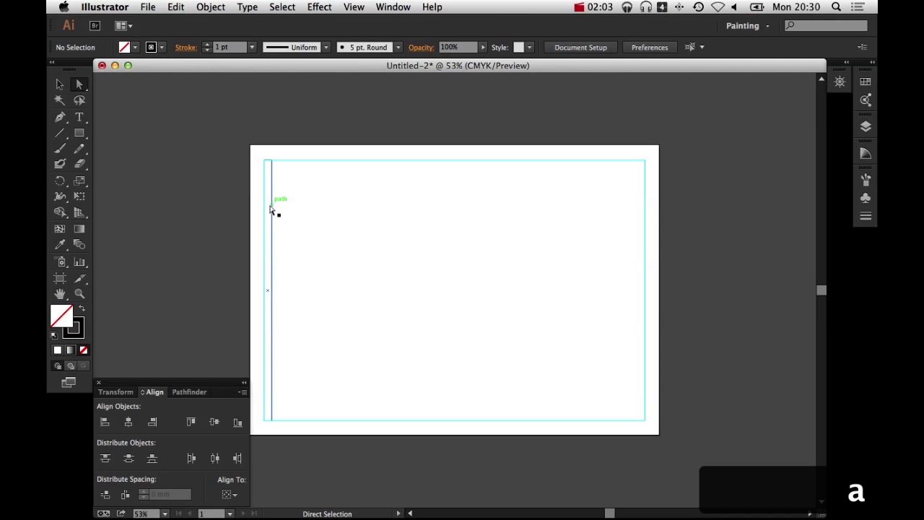
# - Set the keyboard increment and nudge the left edge so the rectangle is 5 mm wide
pyautogui.press('super+k')
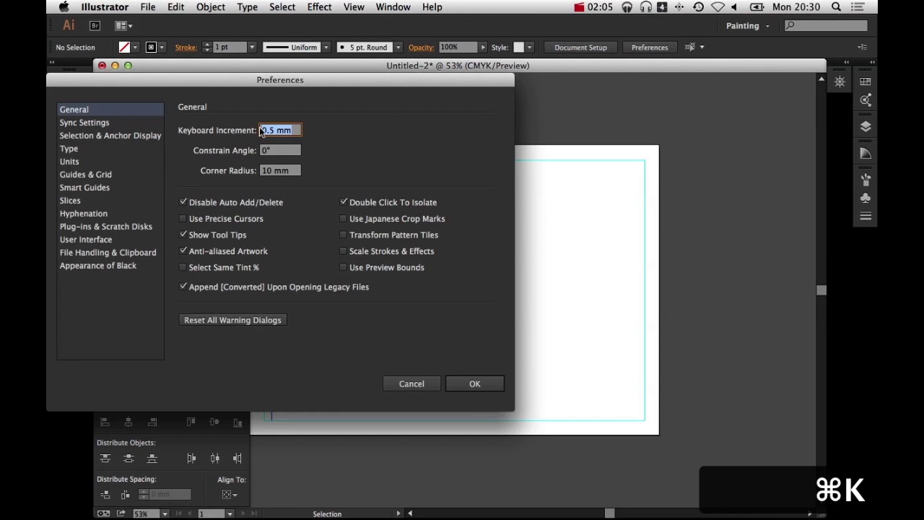
pyautogui.click(486, 379)
pyautogui.click(344, 231)
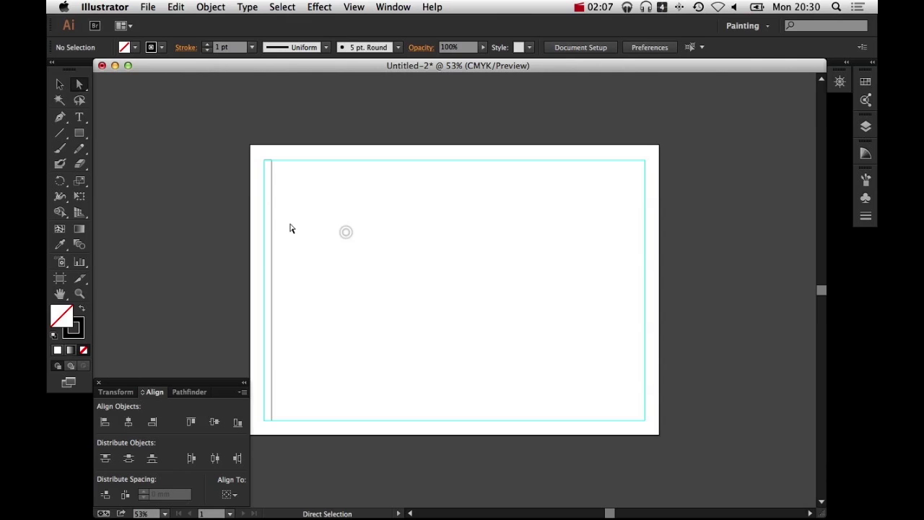
pyautogui.keyDown('shift'); pyautogui.click(266, 221); pyautogui.keyUp('shift')
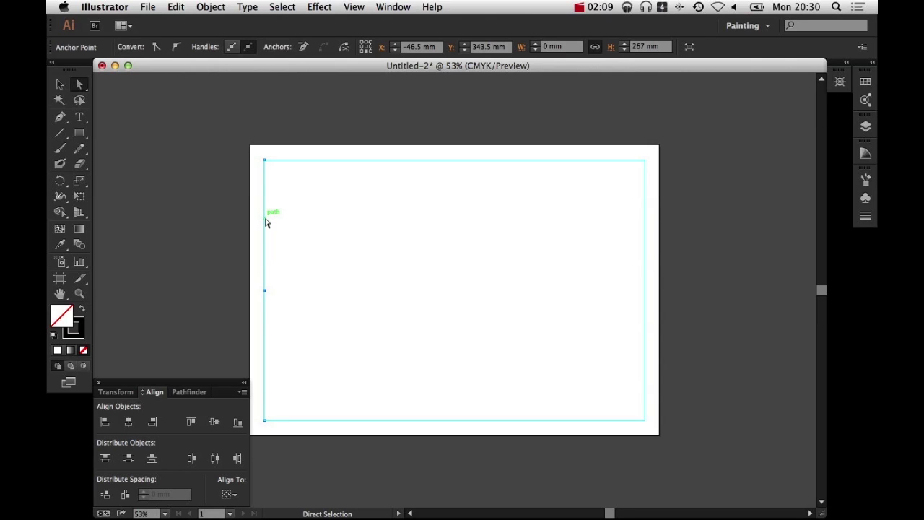
pyautogui.hotkey('shift', 'Right')
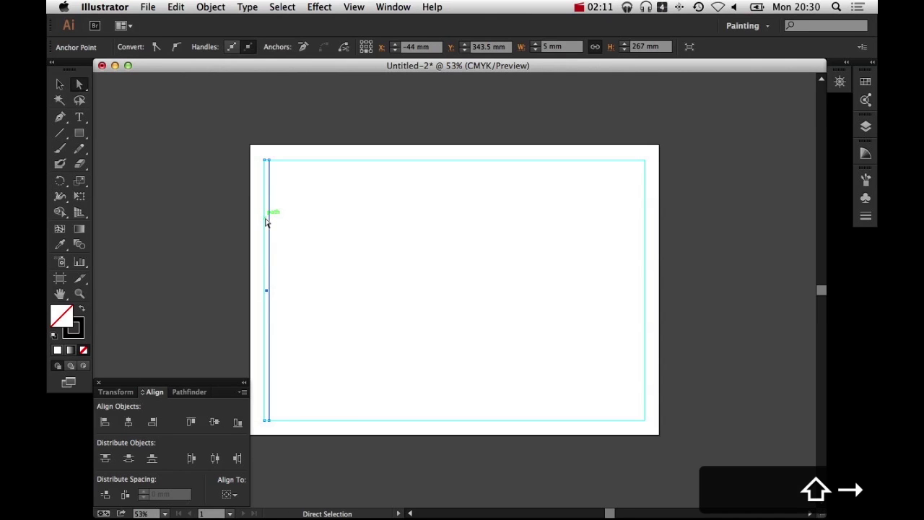
# - Move the 5 mm rectangle toward the middle of the page
pyautogui.press('v')
pyautogui.click(282, 217)
pyautogui.moveTo(269, 214); pyautogui.dragTo(396, 233)
pyautogui.click(466, 228)
pyautogui.click(509, 237)
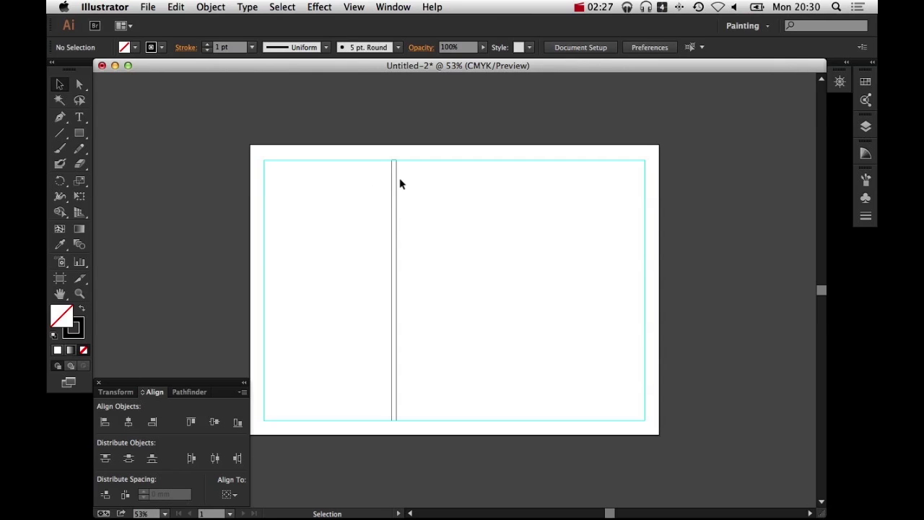
# - Move the thin rectangle back to the left margin and delete the stray duplicate
pyautogui.moveTo(397, 177); pyautogui.dragTo(298, 200)
pyautogui.click(250, 200)
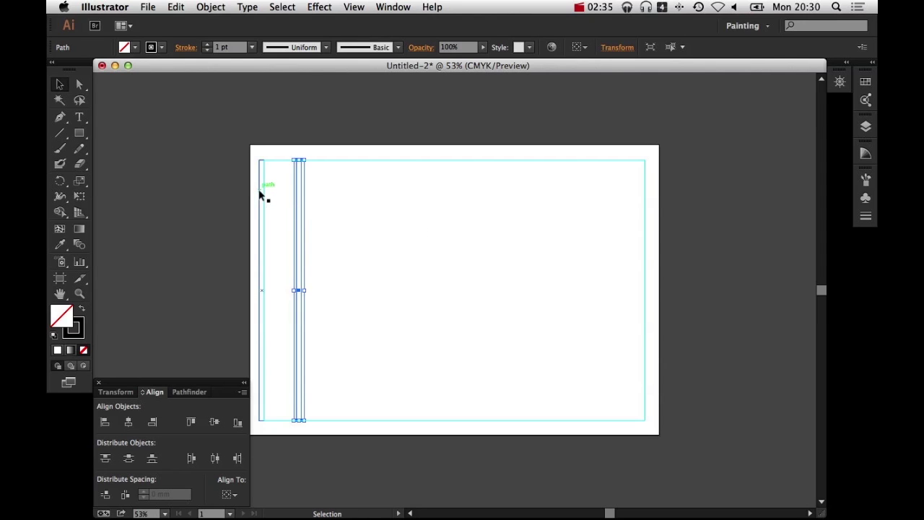
pyautogui.press('BackSpace')
# - Zoom in and snap the rectangle's edge flush to the left margin guide, then fit the page
pyautogui.moveTo(247, 145); pyautogui.dragTo(336, 231)
pyautogui.moveTo(309, 153); pyautogui.dragTo(272, 164)
pyautogui.click(340, 192)
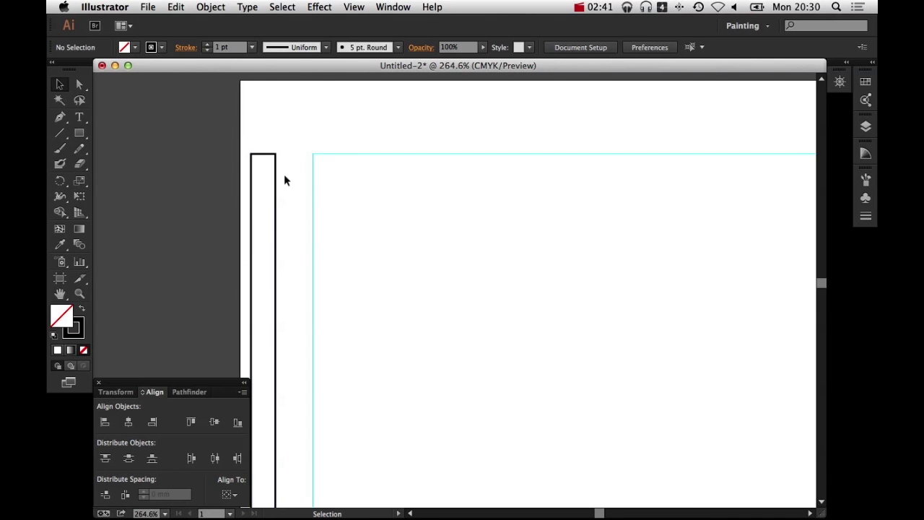
pyautogui.moveTo(274, 180); pyautogui.dragTo(312, 181)
pyautogui.keyDown('alt'); pyautogui.keyDown('super'); pyautogui.click(429, 202); pyautogui.keyUp('super'); pyautogui.keyUp('alt')
pyautogui.keyDown('alt'); pyautogui.keyDown('super'); pyautogui.click(635, 427); pyautogui.keyUp('super'); pyautogui.keyUp('alt')
pyautogui.moveTo(635, 426); pyautogui.dragTo(525, 224)
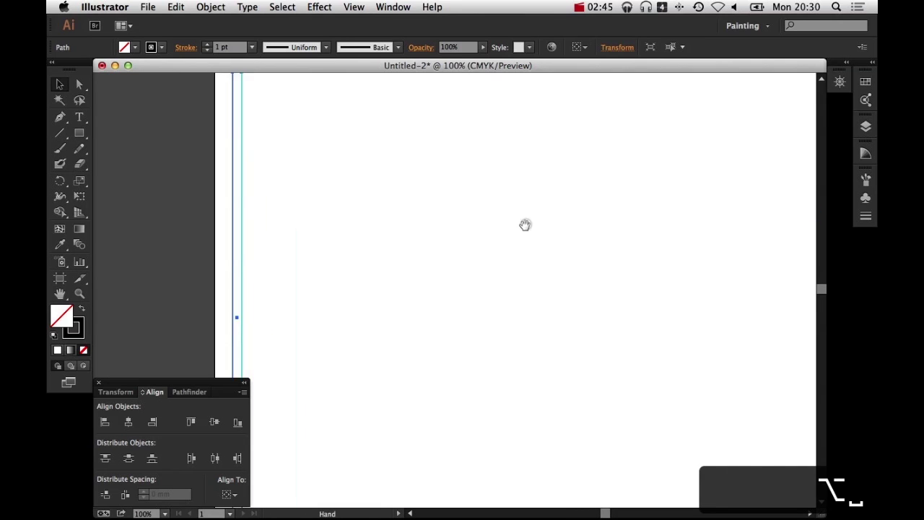
pyautogui.press('super+0')
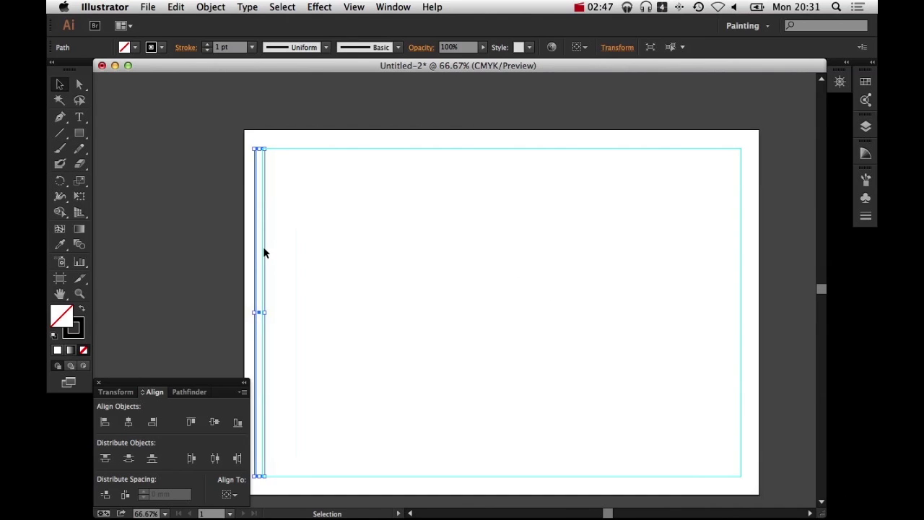
# - Option+Shift-drag a constrained copy of the thin rectangle one column to the right
pyautogui.click(301, 243)
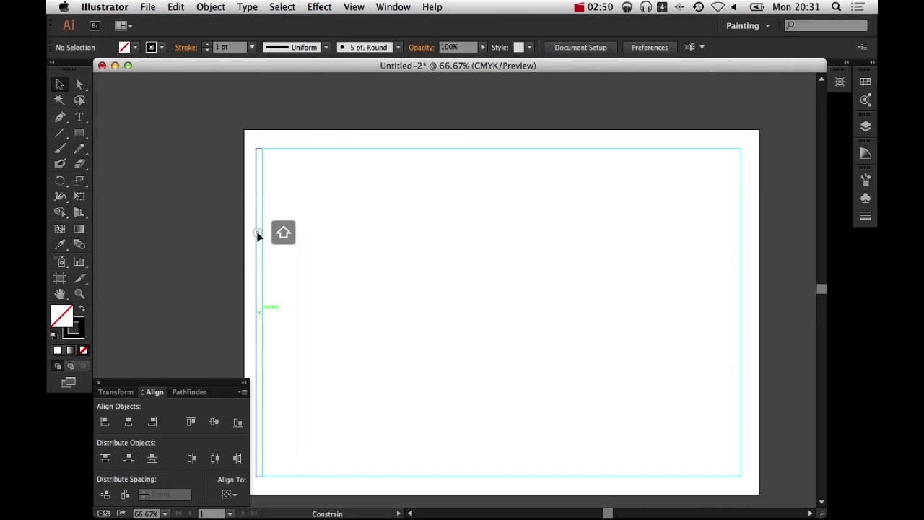
pyautogui.moveTo(264, 233); pyautogui.dragTo(290, 241)
pyautogui.press('super+z')
pyautogui.click(376, 257)
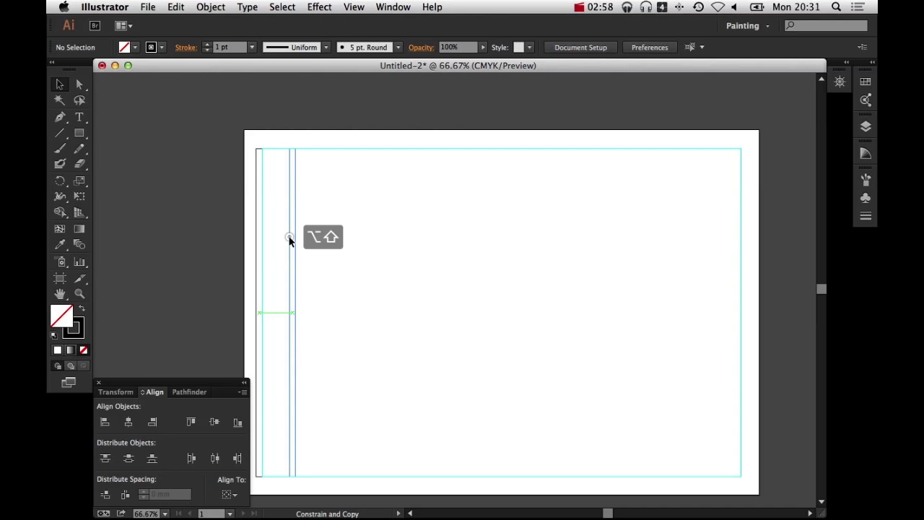
pyautogui.moveTo(290, 240); pyautogui.dragTo(291, 242)
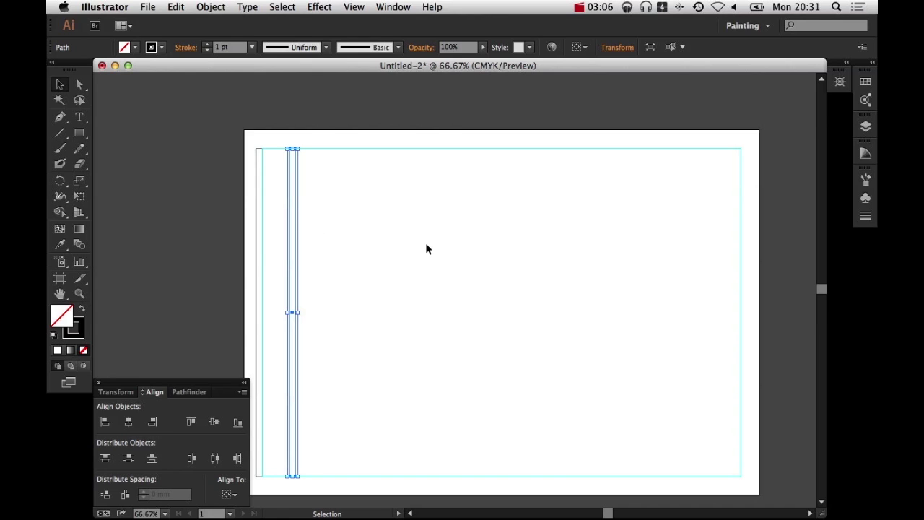
# - Repeat the copy four more times with ⌘D for evenly spaced rectangles
pyautogui.press('a')
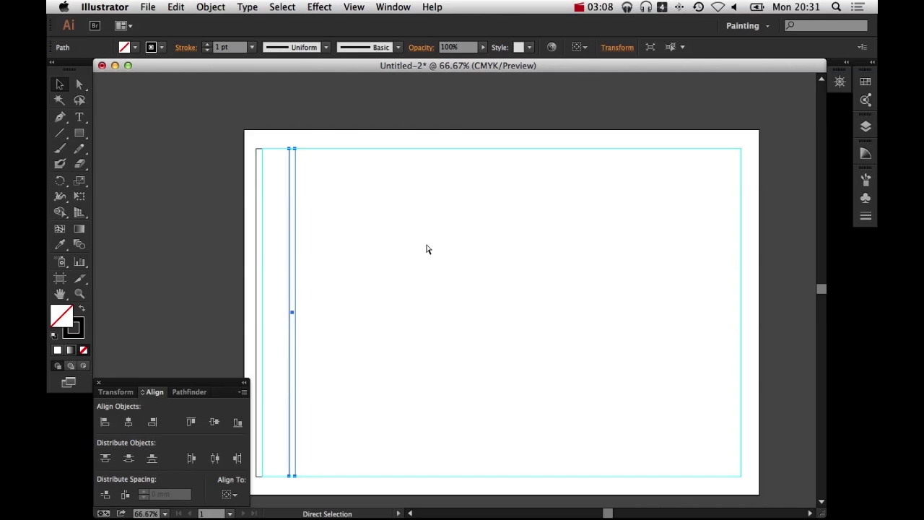
pyautogui.press('v')
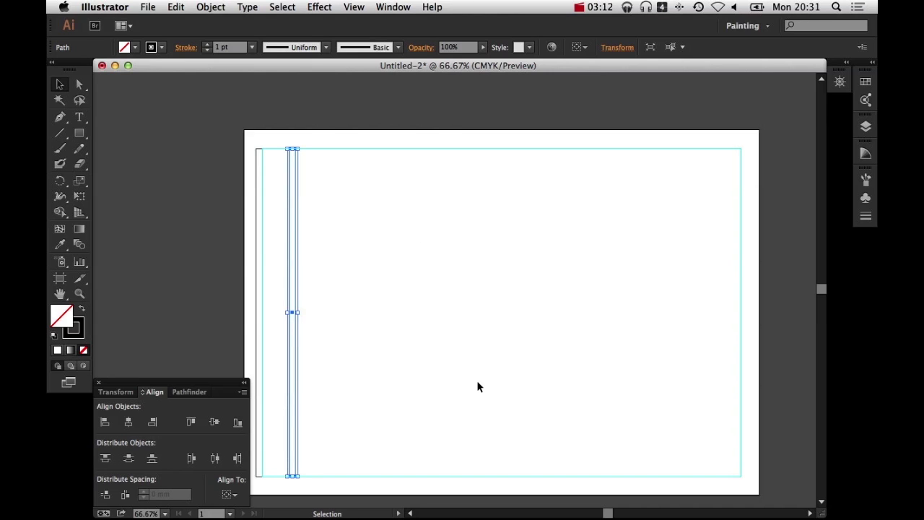
pyautogui.press('super+d')
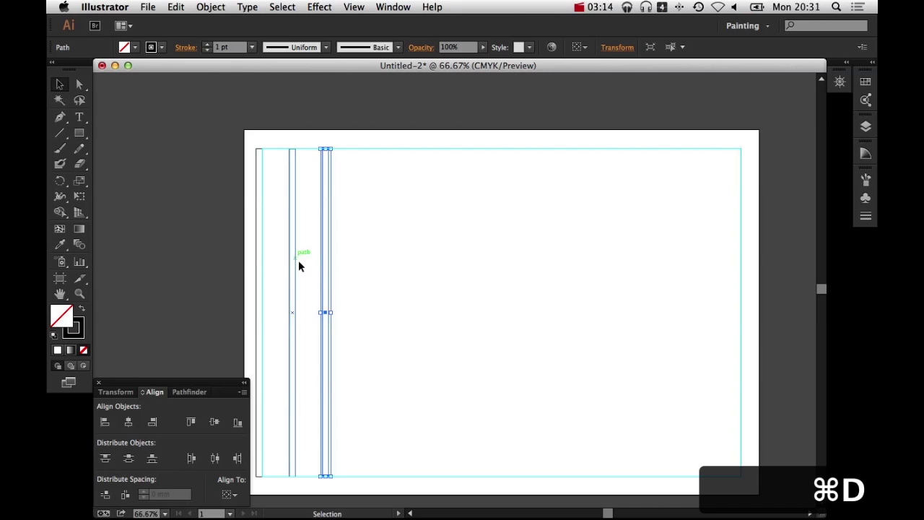
pyautogui.press('super+d')
pyautogui.press('super+d')
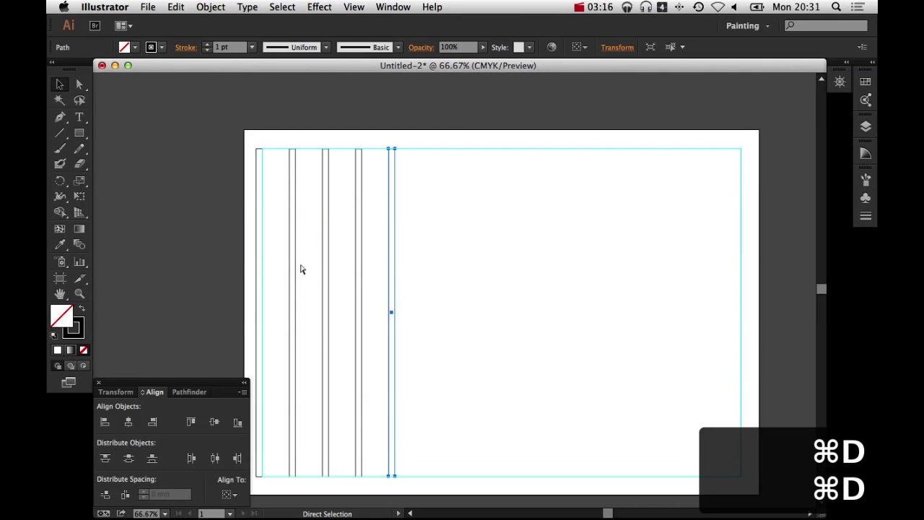
pyautogui.press('super+d')
pyautogui.press('super+d')
pyautogui.press('super+d')
pyautogui.press('super+d')
pyautogui.press('super+d')
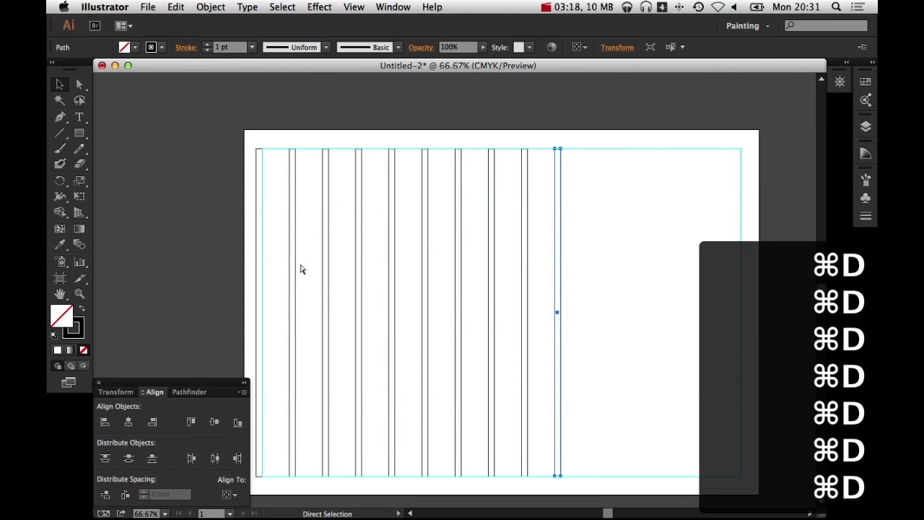
pyautogui.press('super+d')
pyautogui.press('super+d')
pyautogui.press('super+d')
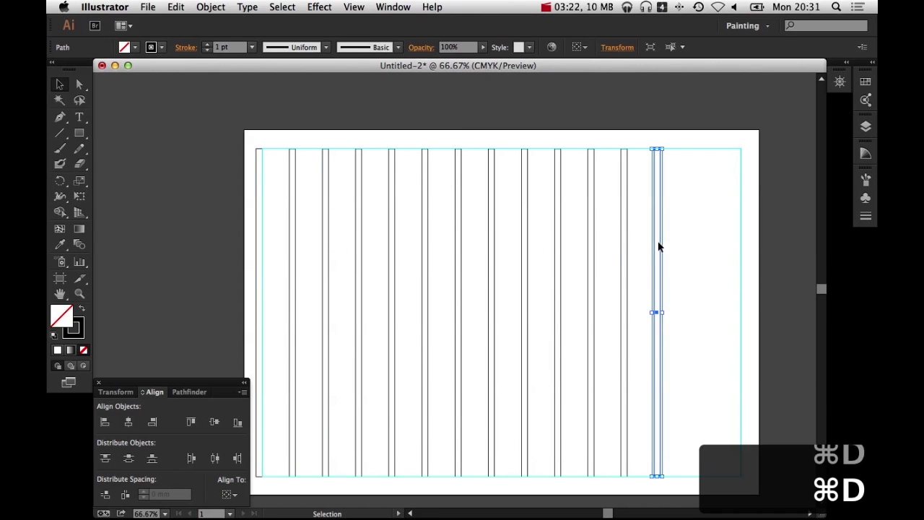
# - Move the last copy to the right margin and marquee-select all the rectangles
pyautogui.moveTo(655, 247); pyautogui.dragTo(742, 254)
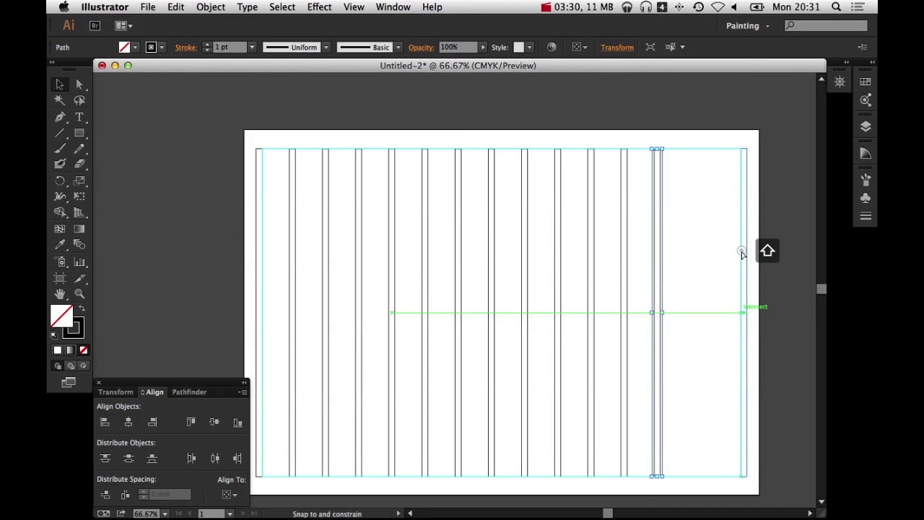
pyautogui.moveTo(742, 254); pyautogui.dragTo(743, 255)
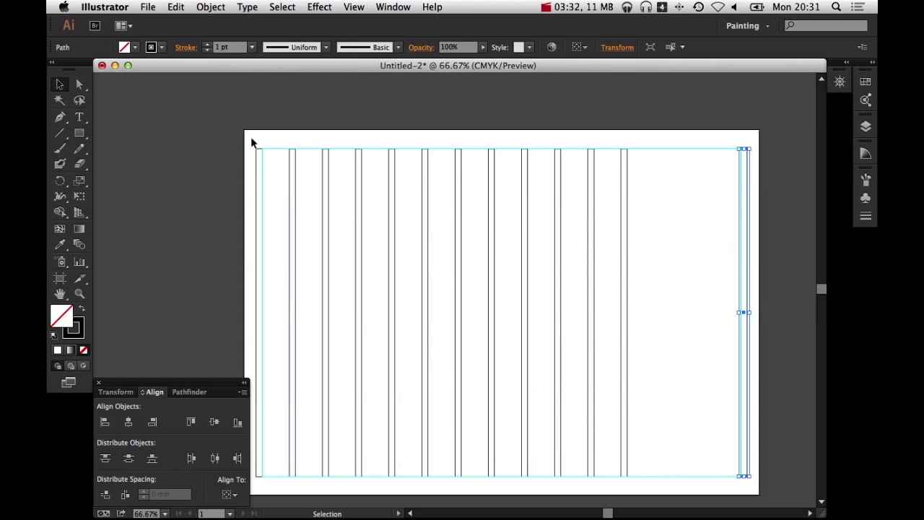
pyautogui.moveTo(252, 138); pyautogui.dragTo(689, 210)
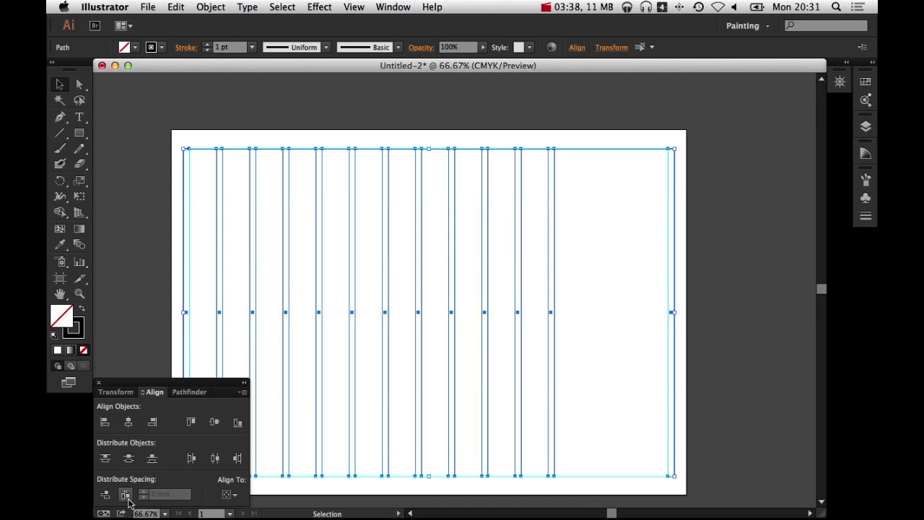
# - In the Align panel, distribute horizontal spacing evenly with Align to Selection
pyautogui.click(393, 6)
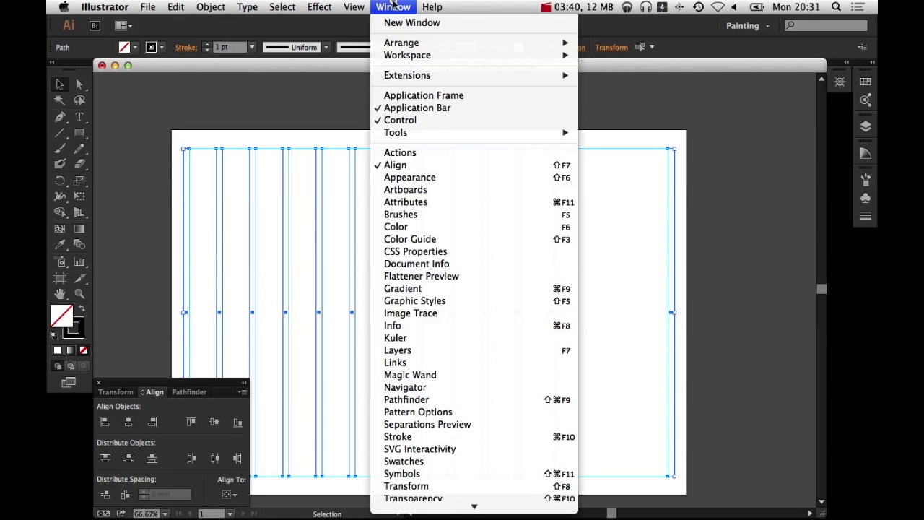
pyautogui.click(455, 166)
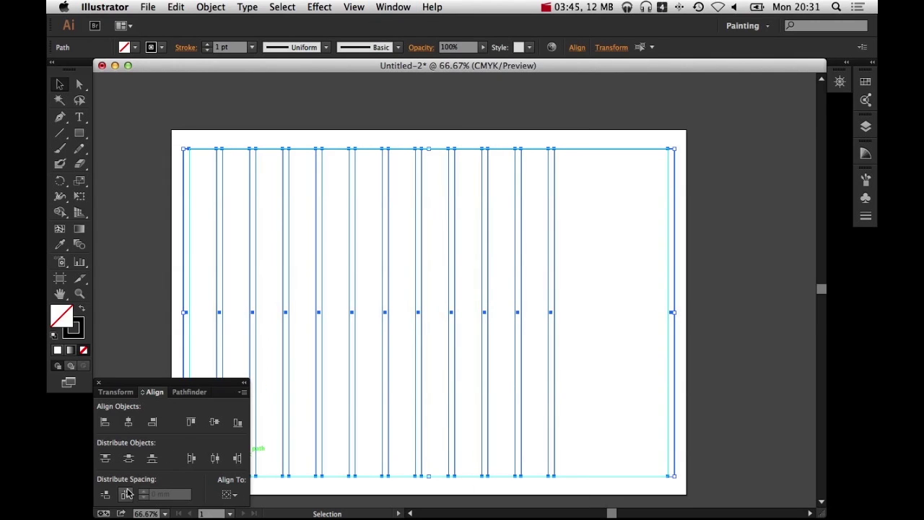
pyautogui.click(244, 392)
pyautogui.click(289, 393)
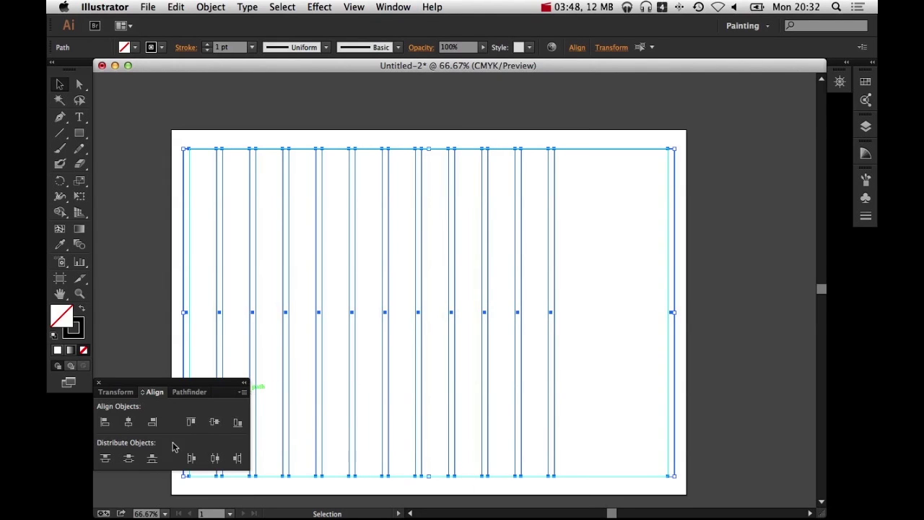
pyautogui.click(244, 393)
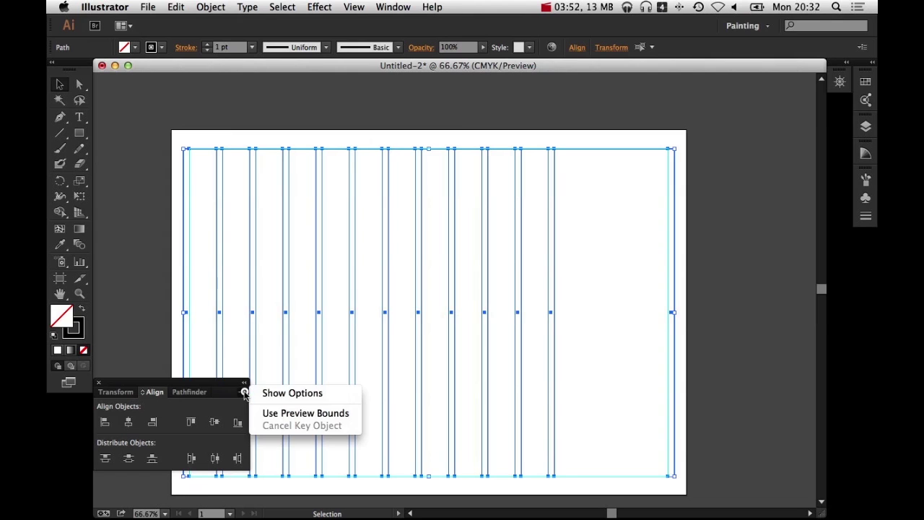
pyautogui.click(252, 392)
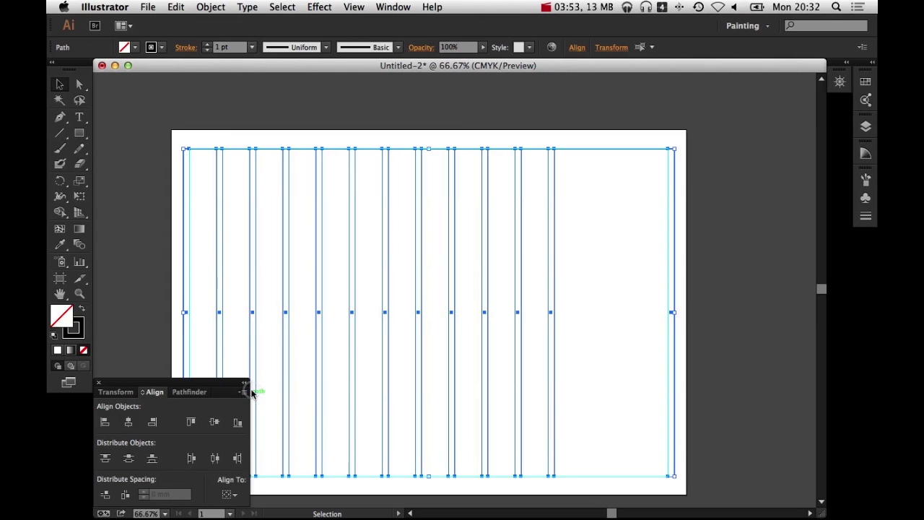
pyautogui.click(235, 496)
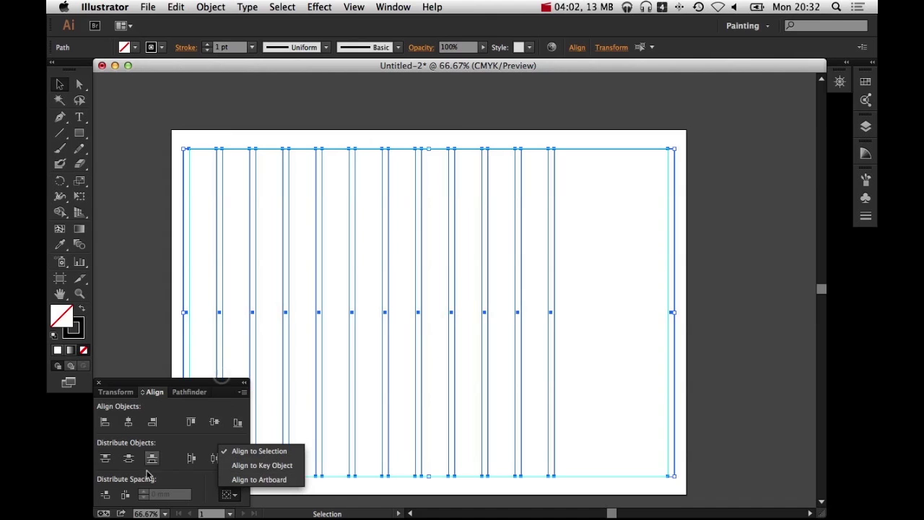
pyautogui.click(166, 477)
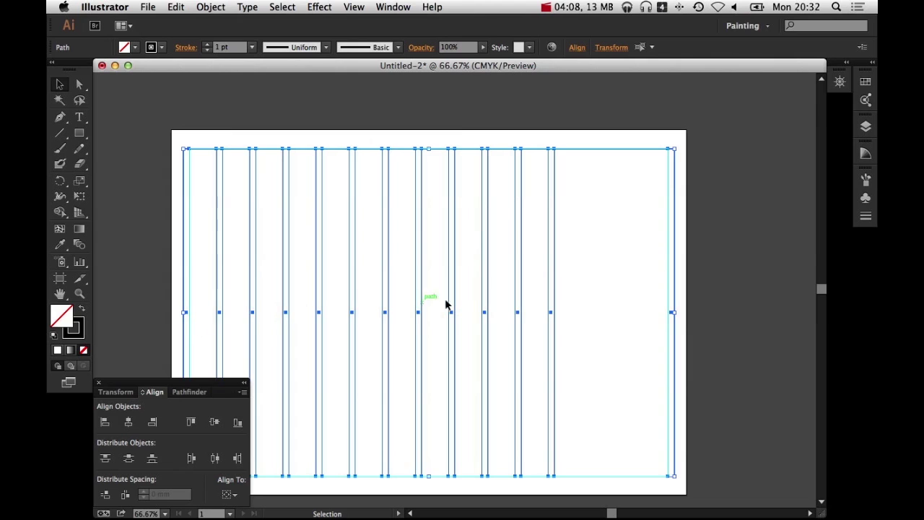
pyautogui.click(126, 495)
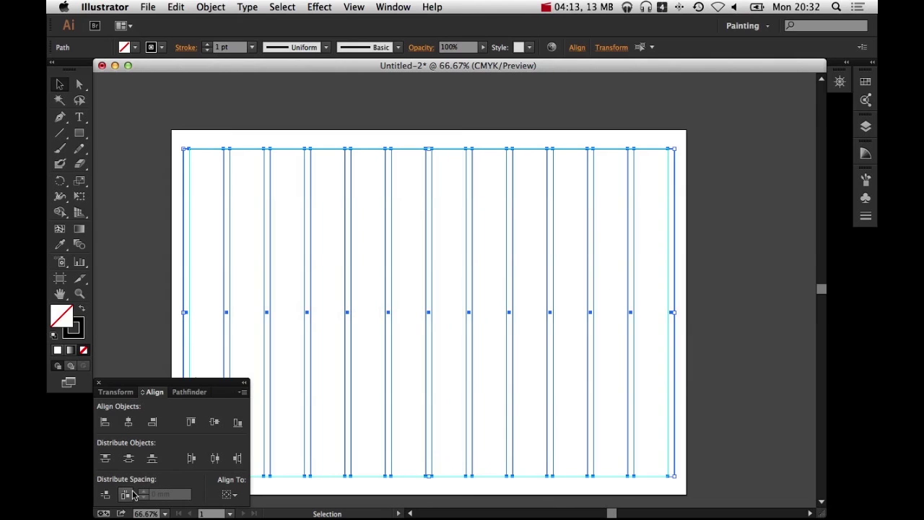
# - Delete the leftmost and rightmost vertical lines
pyautogui.press('super+z')
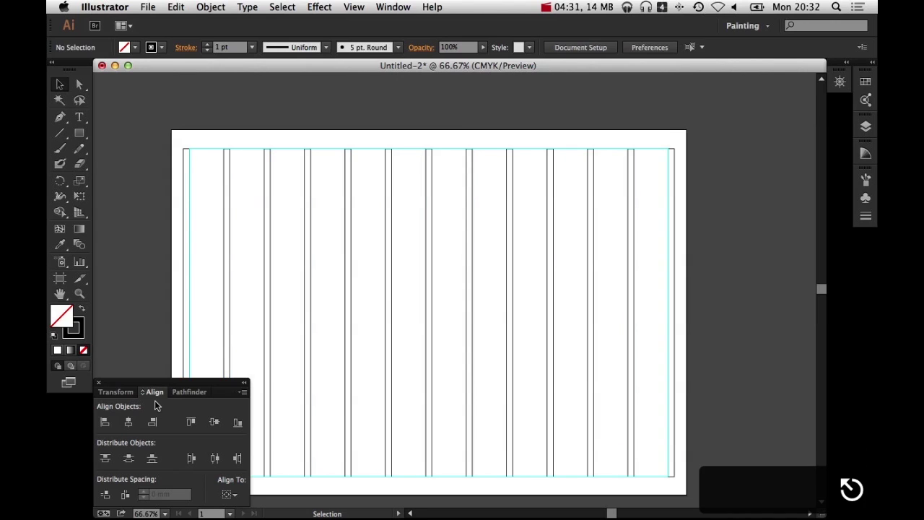
pyautogui.click(183, 193)
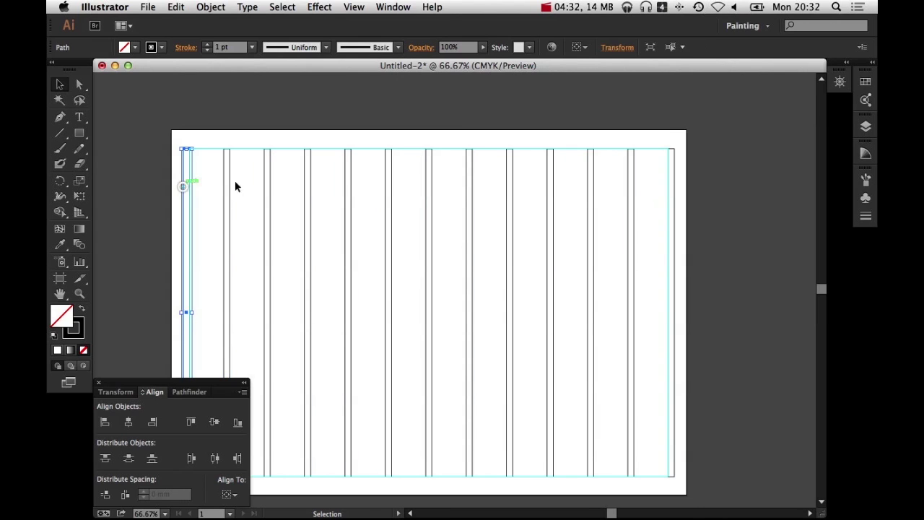
pyautogui.keyDown('shift'); pyautogui.click(671, 169); pyautogui.keyUp('shift')
pyautogui.press('BackSpace')
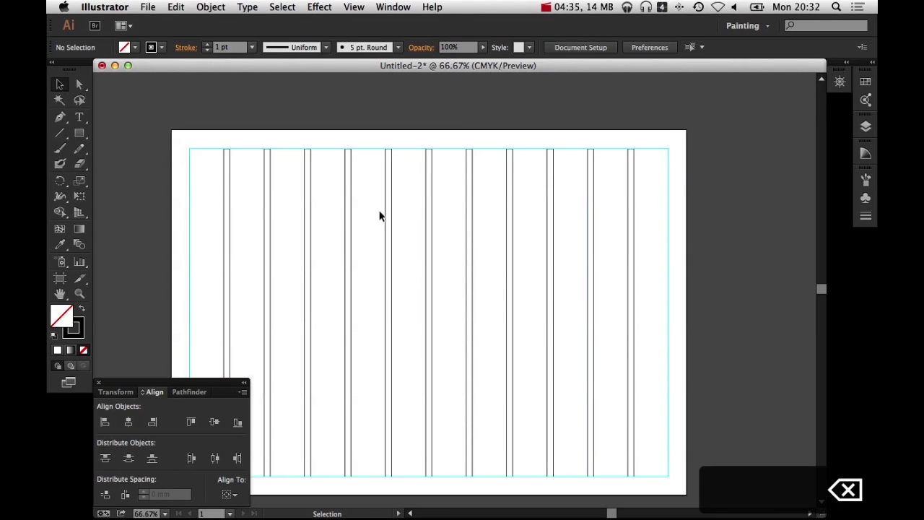
# - Convert the remaining vertical lines into column guides with ⌘5
pyautogui.moveTo(210, 166); pyautogui.dragTo(660, 262)
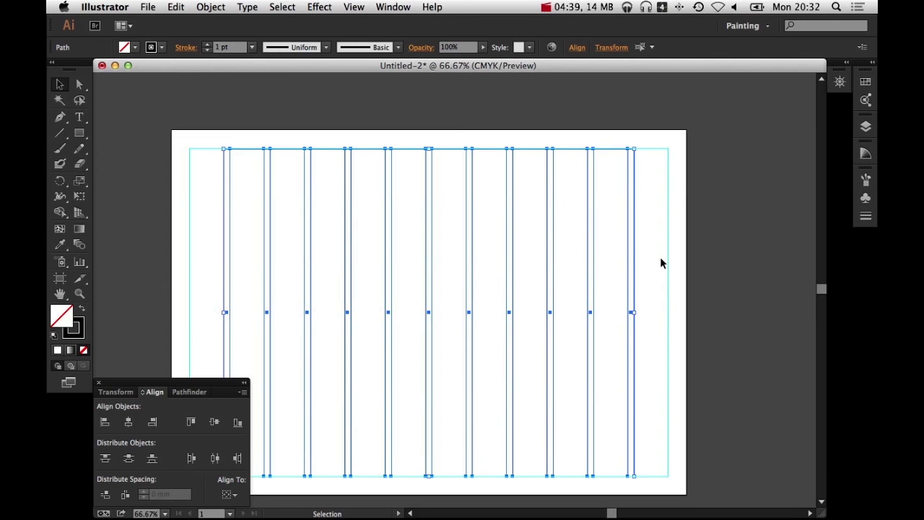
pyautogui.press('super+5')
pyautogui.moveTo(637, 290); pyautogui.dragTo(725, 257)
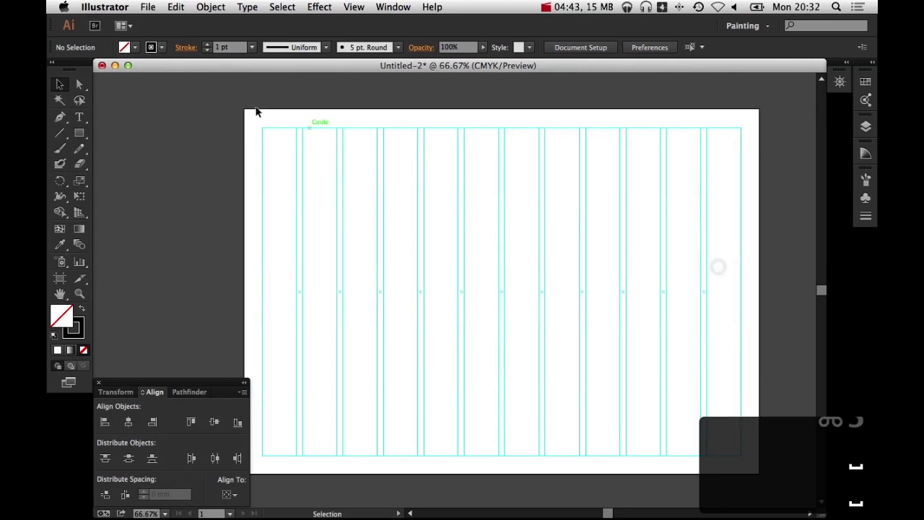
# - Draw a black four-column panel at the top left and copy it to the right
pyautogui.click(74, 135)
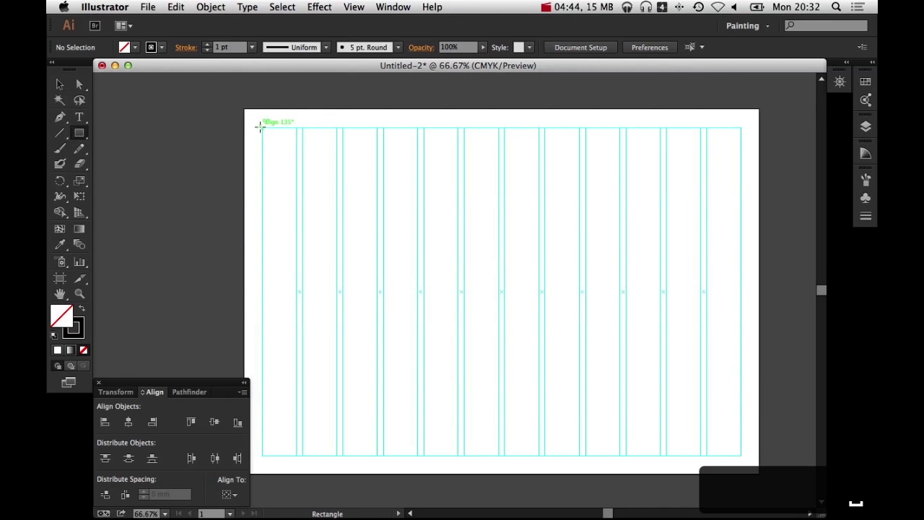
pyautogui.moveTo(260, 127); pyautogui.dragTo(417, 212)
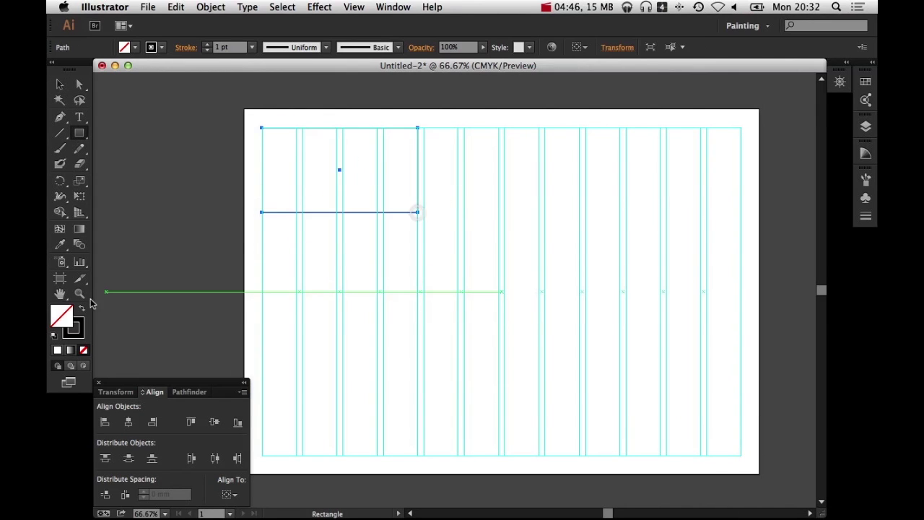
pyautogui.click(82, 306)
pyautogui.press('v')
pyautogui.moveTo(264, 187); pyautogui.dragTo(589, 188)
pyautogui.keyDown('shift'); pyautogui.click(430, 193); pyautogui.keyUp('shift')
# - Copy the panel down with a gap, widen it to six columns, and copy it right
pyautogui.moveTo(354, 128); pyautogui.dragTo(354, 210)
pyautogui.hotkey('shift', 'Down')
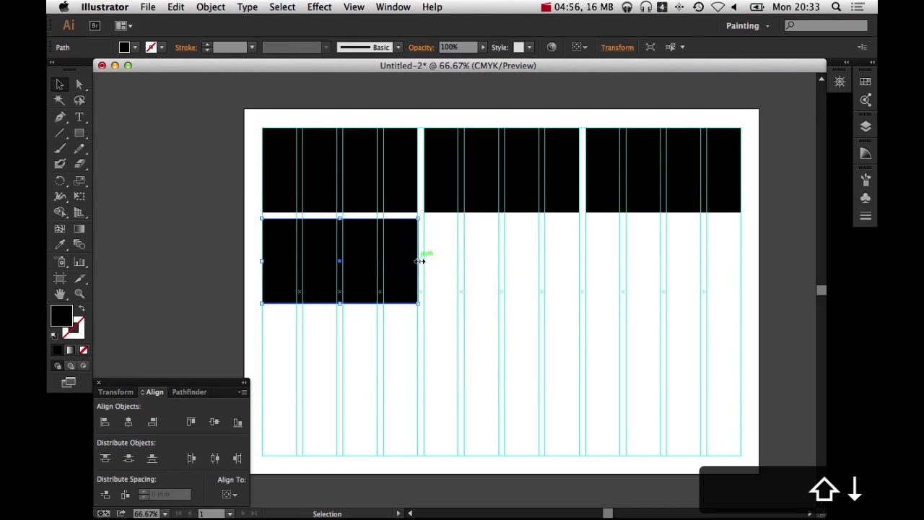
pyautogui.moveTo(419, 261); pyautogui.dragTo(499, 257)
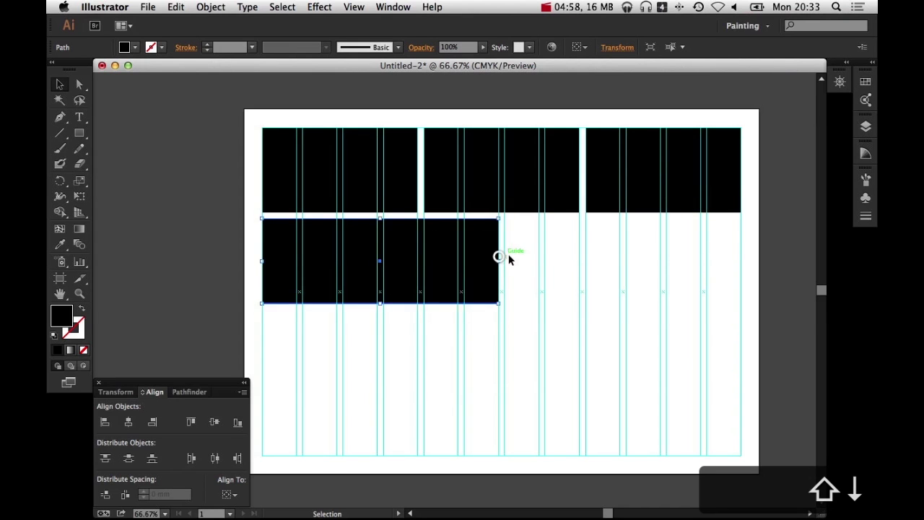
pyautogui.click(508, 258)
pyautogui.moveTo(499, 301); pyautogui.dragTo(742, 303)
pyautogui.click(610, 381)
# - Draw a two-column panel at the bottom left and lower its top edge to leave a gap
pyautogui.click(80, 133)
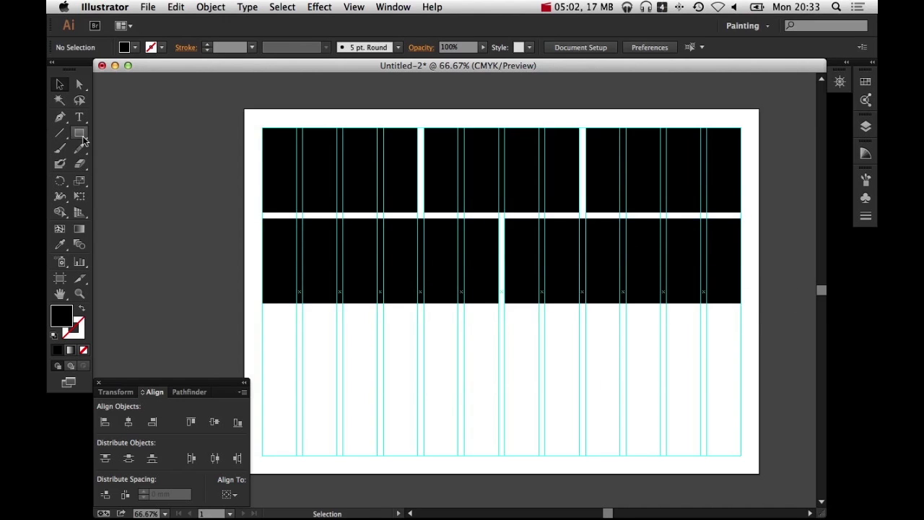
pyautogui.moveTo(263, 303); pyautogui.dragTo(336, 454)
pyautogui.press('a')
pyautogui.click(366, 345)
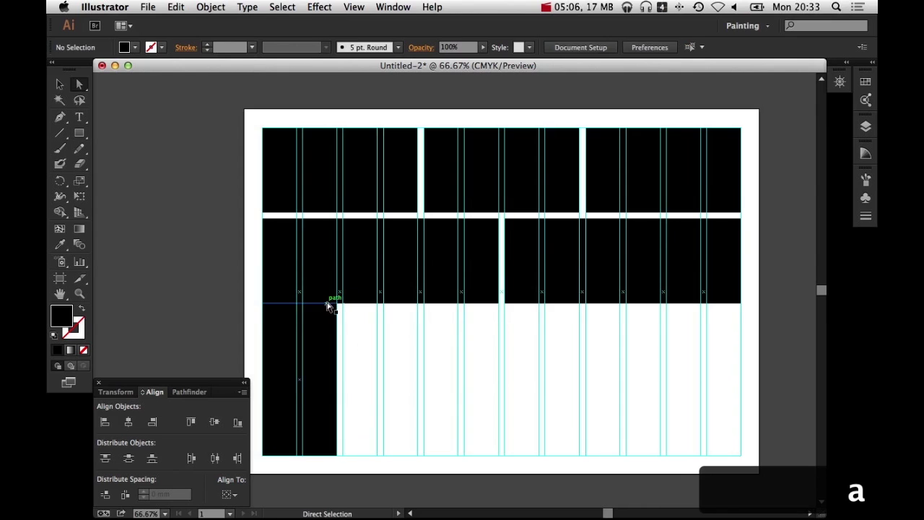
pyautogui.click(329, 305)
pyautogui.hotkey('shift', 'Down')
# - Copy the bottom panel to the right and repeat with Cmd+D to fill the bottom row
pyautogui.press('v')
pyautogui.click(344, 325)
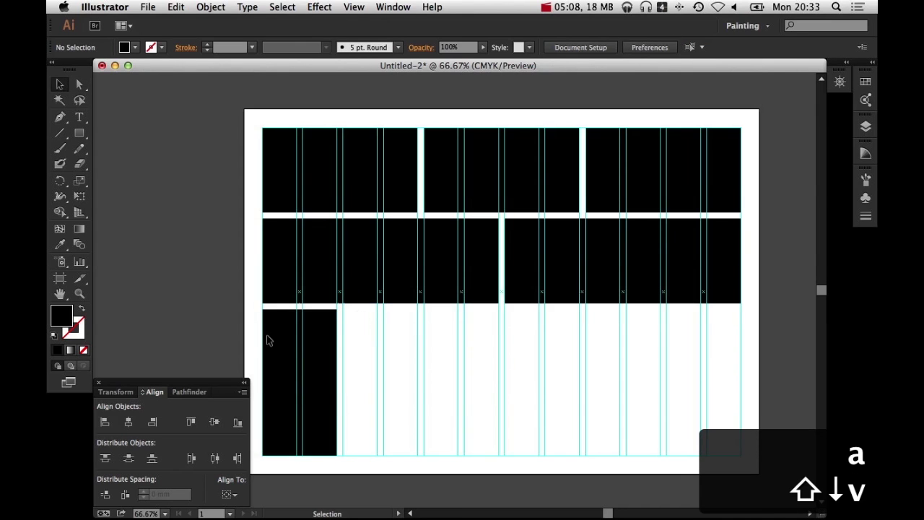
pyautogui.moveTo(268, 330); pyautogui.dragTo(372, 354)
pyautogui.press('super+d')
pyautogui.press('super+d')
pyautogui.press('super+d')
pyautogui.press('super+d')
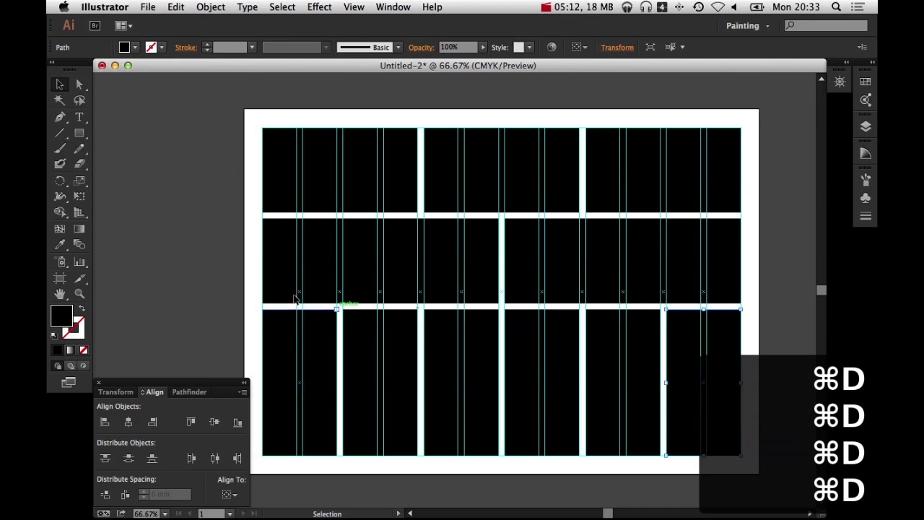
pyautogui.click(236, 272)
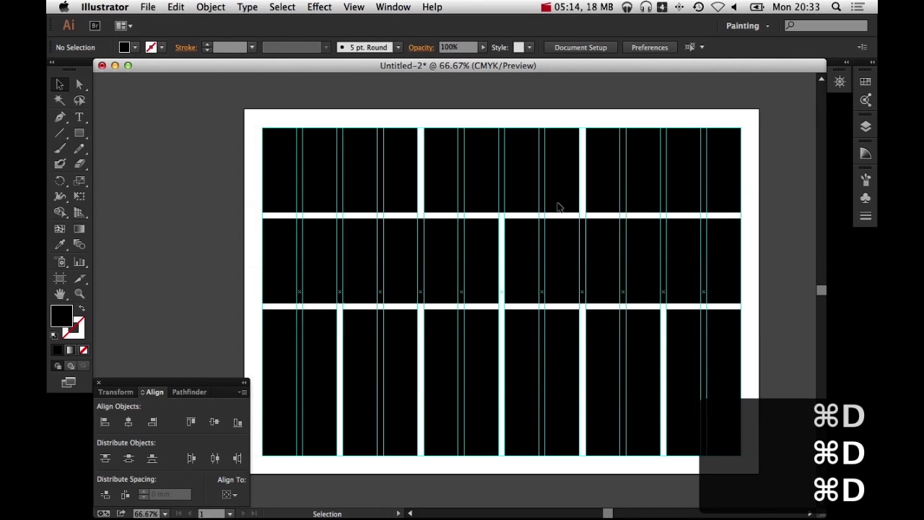
# - Return to the Selection tool, then toggle the guides off and back on with Cmd+;
pyautogui.press('w')
pyautogui.press('w')
pyautogui.press('w')
pyautogui.press('w')
pyautogui.press('w')
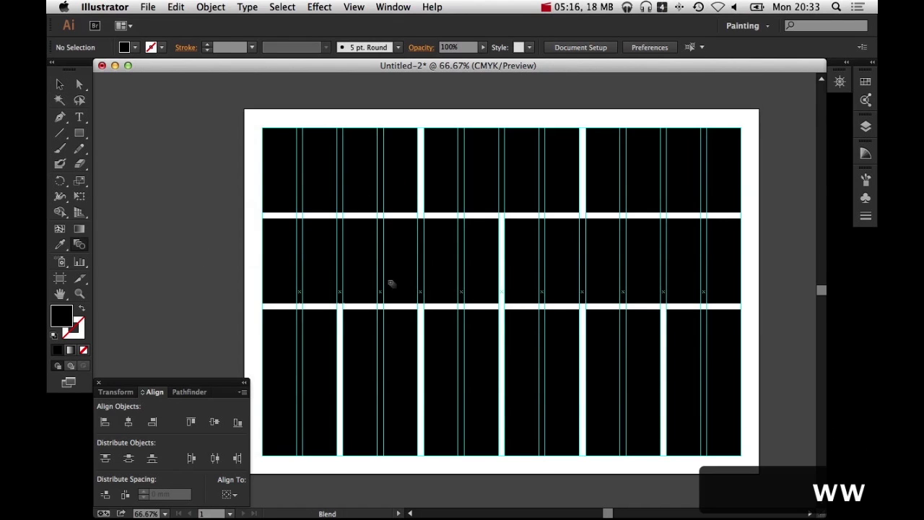
pyautogui.press('w')
pyautogui.press('w')
pyautogui.click(57, 86)
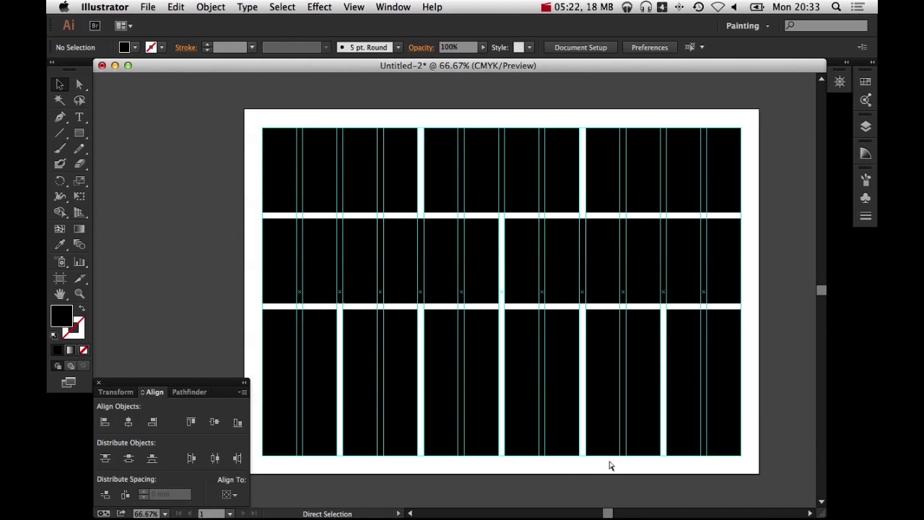
pyautogui.press('super+semicolon')
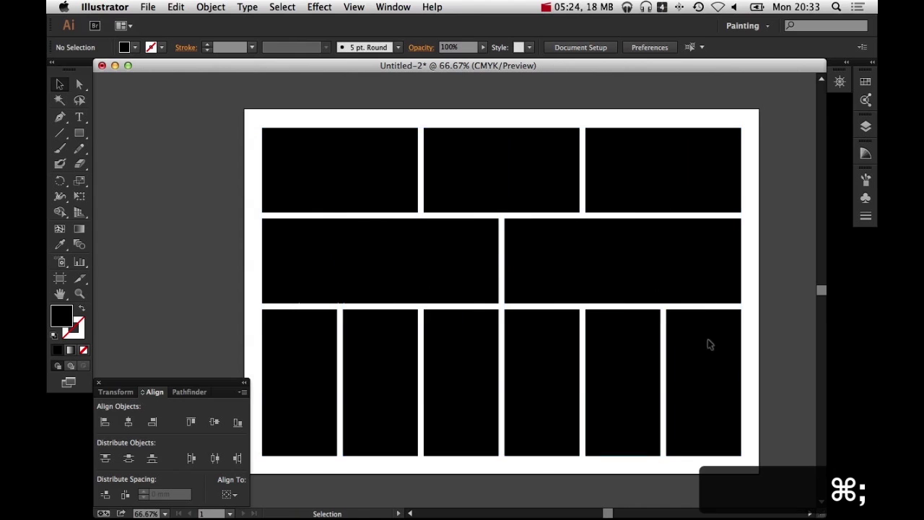
pyautogui.hscroll(-3, 643, 343)
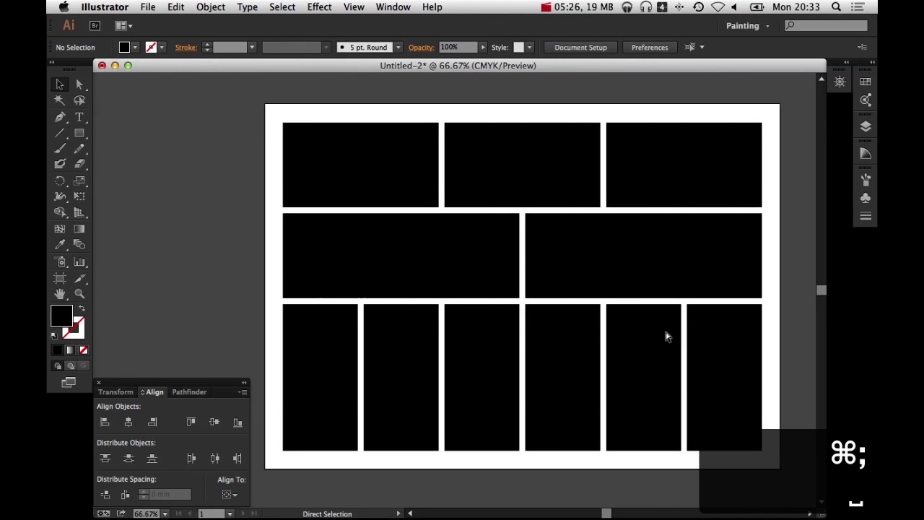
pyautogui.press('super+semicolon')
pyautogui.press('super+semicolon')
pyautogui.press('super+semicolon')
pyautogui.press('super+semicolon')
pyautogui.press('super+semicolon')
pyautogui.press('super+semicolon')
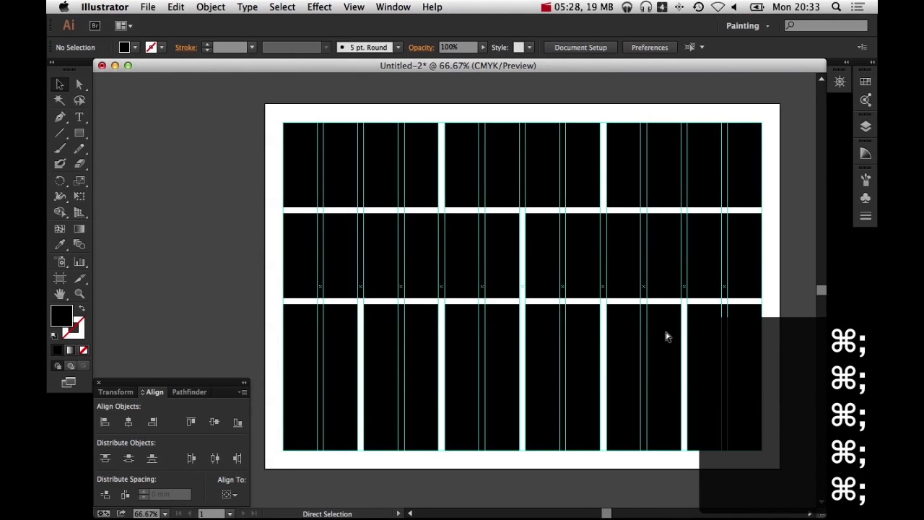